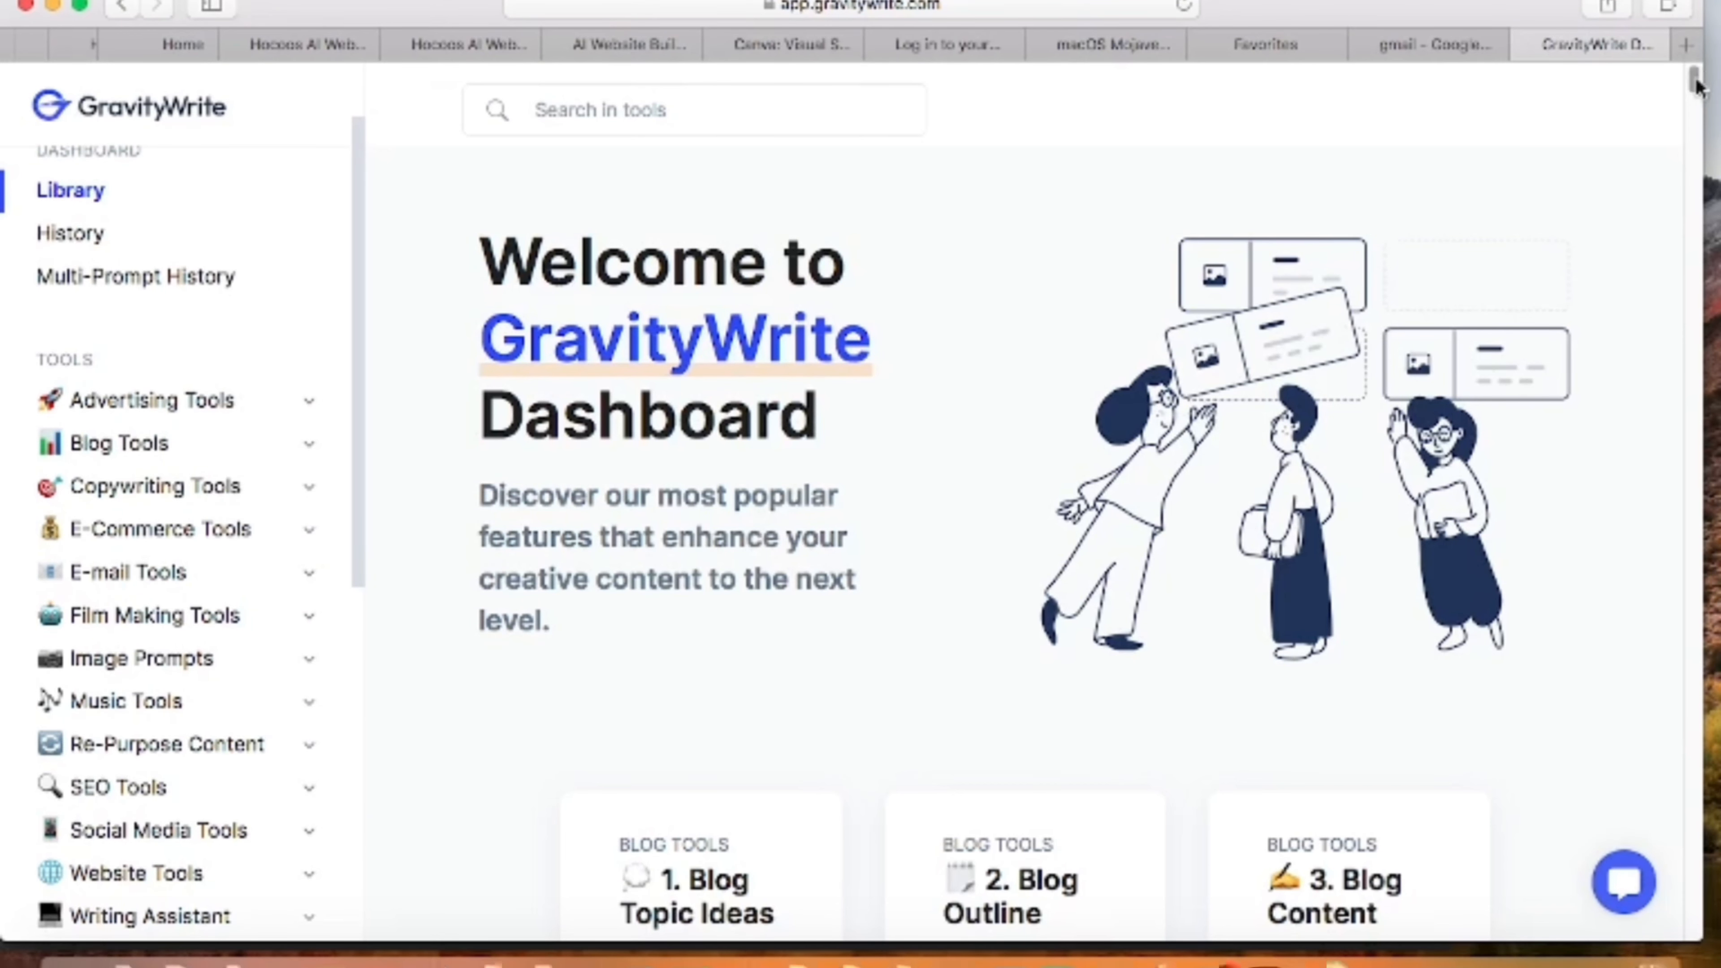
- Open the YT Script Creator among the Youtube Tools and generate a script for "list five artificial intelligent tools for every day side hustle"
mouse_move(1695, 83)
mouse_down()
mouse_move(1694, 151)
mouse_move(1695, 78)
mouse_up()
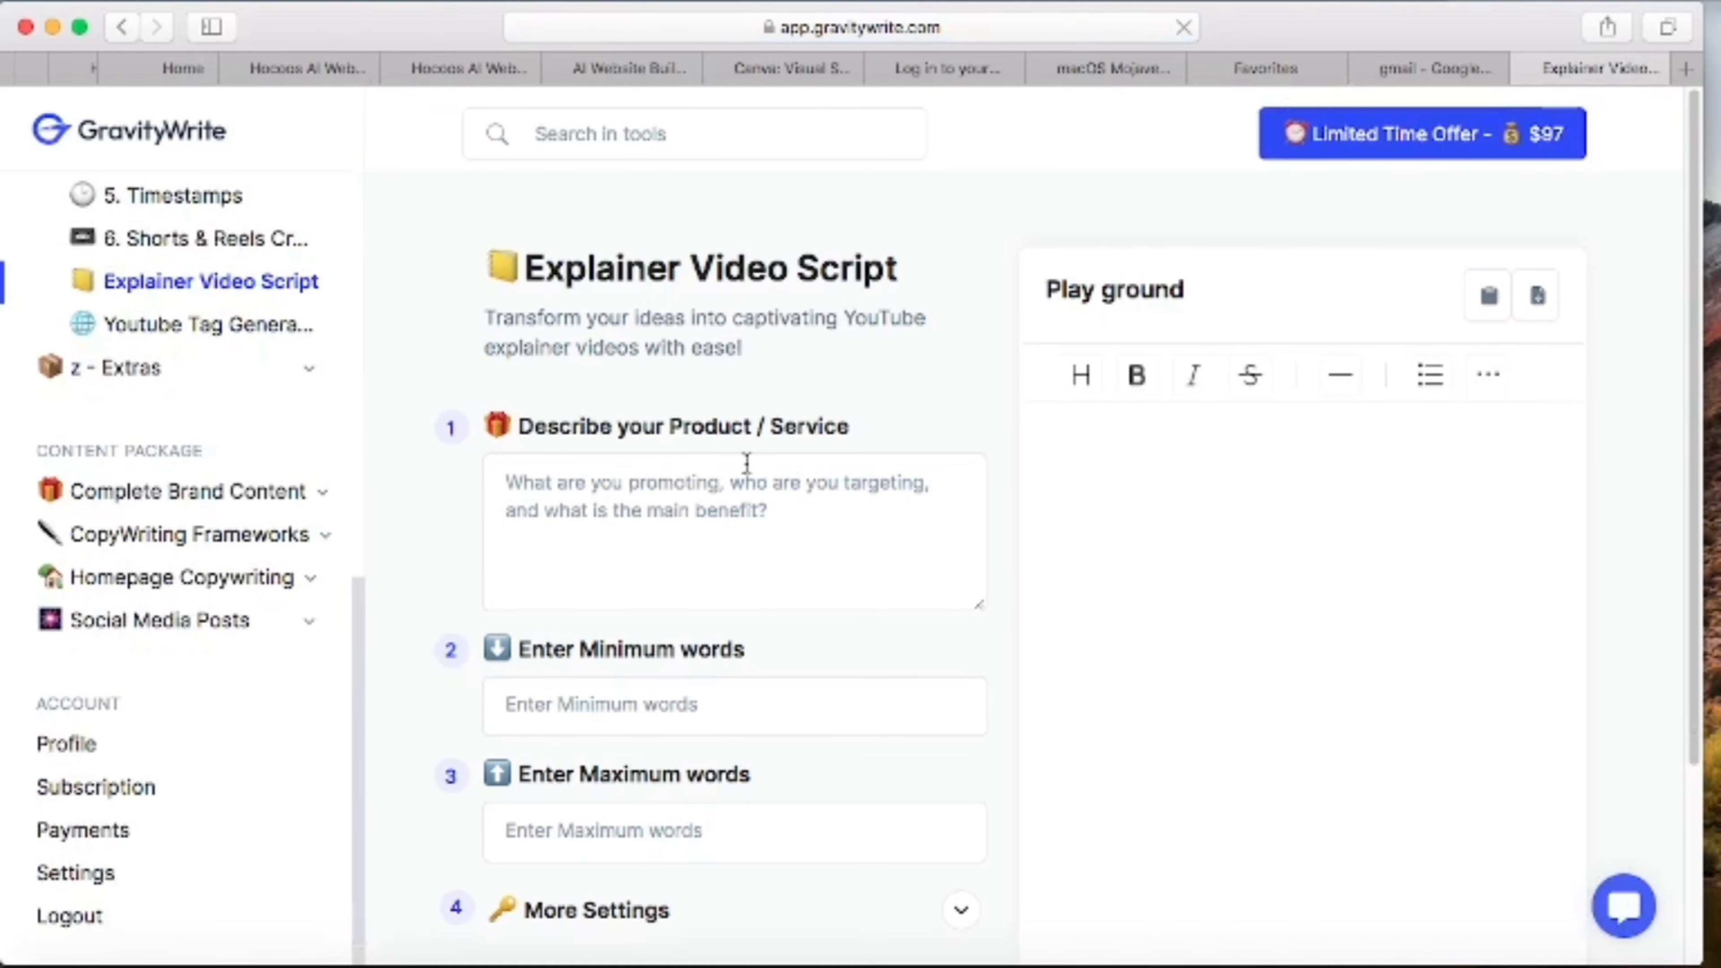
scroll(342, 576, up, 10)
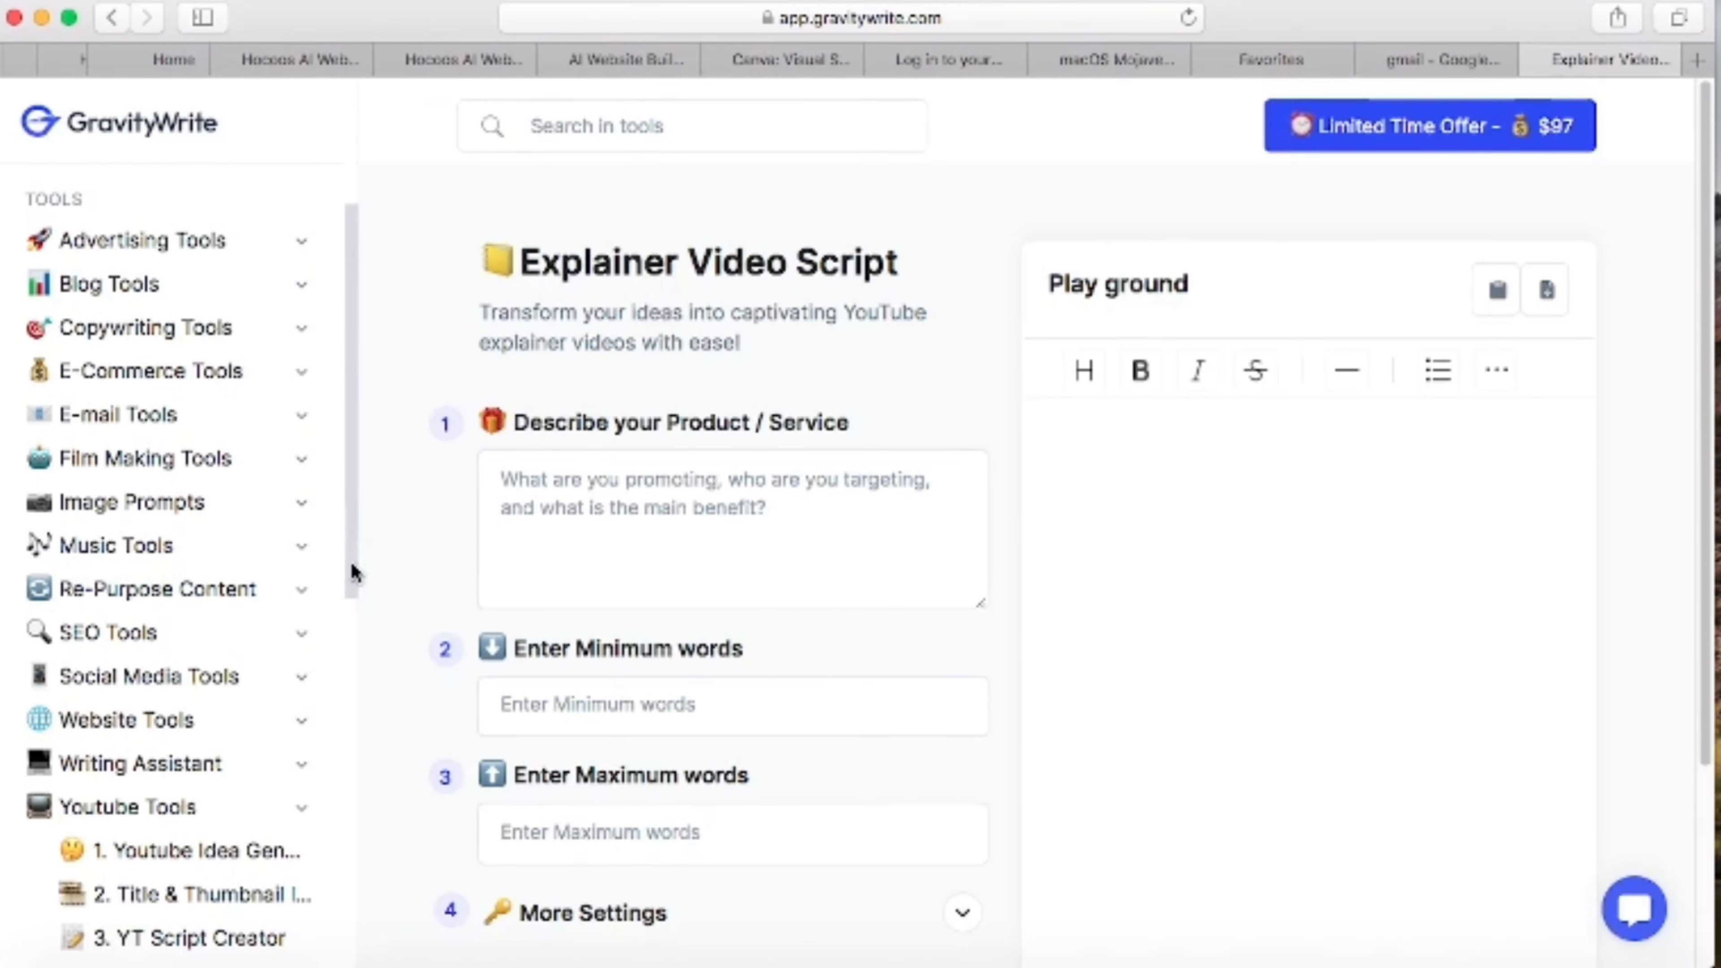
scroll(352, 572, down, 5)
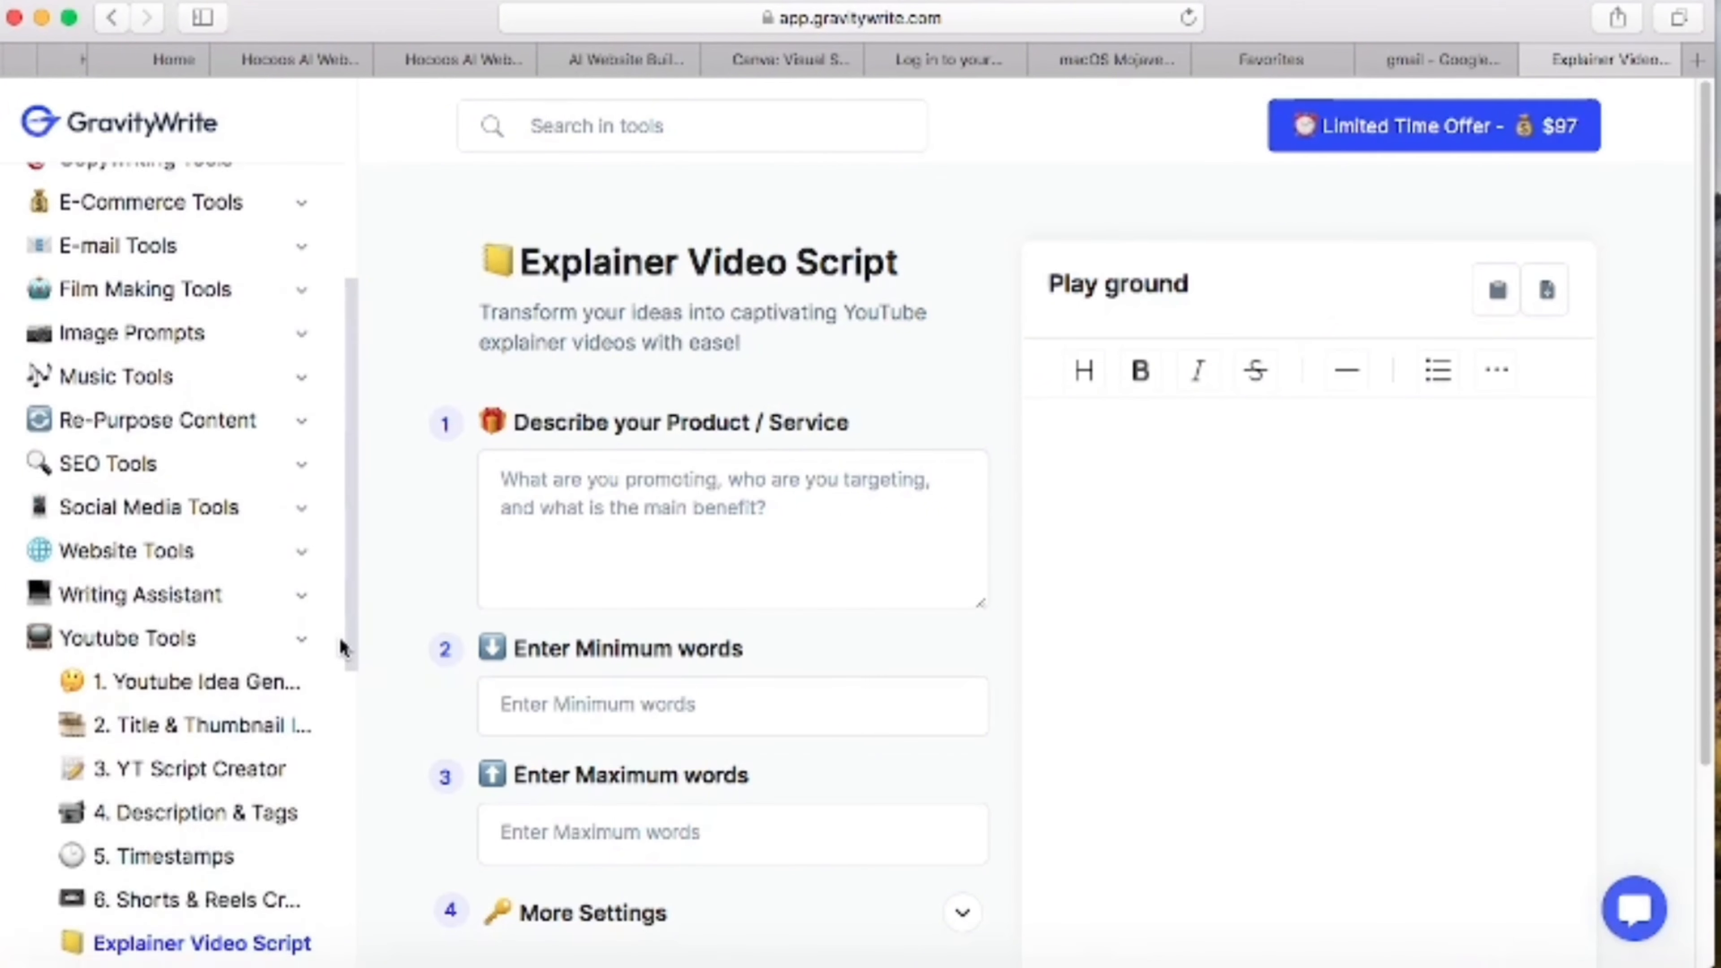
scroll(337, 650, down, 1)
click(217, 735)
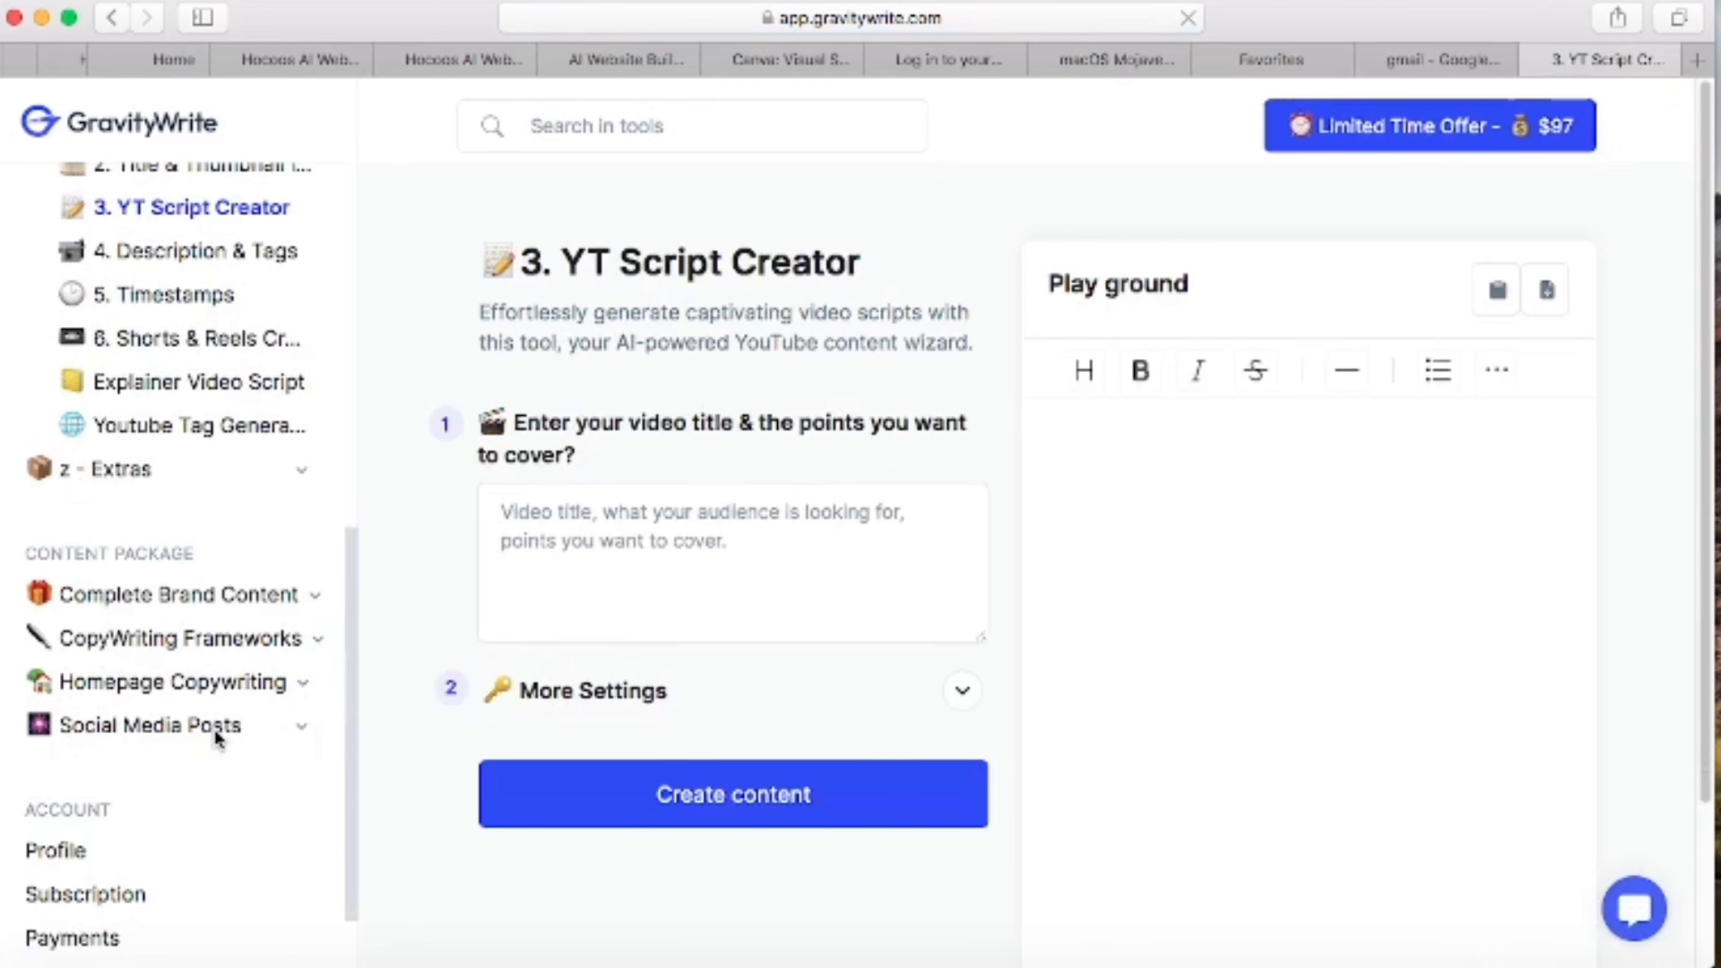
click(582, 509)
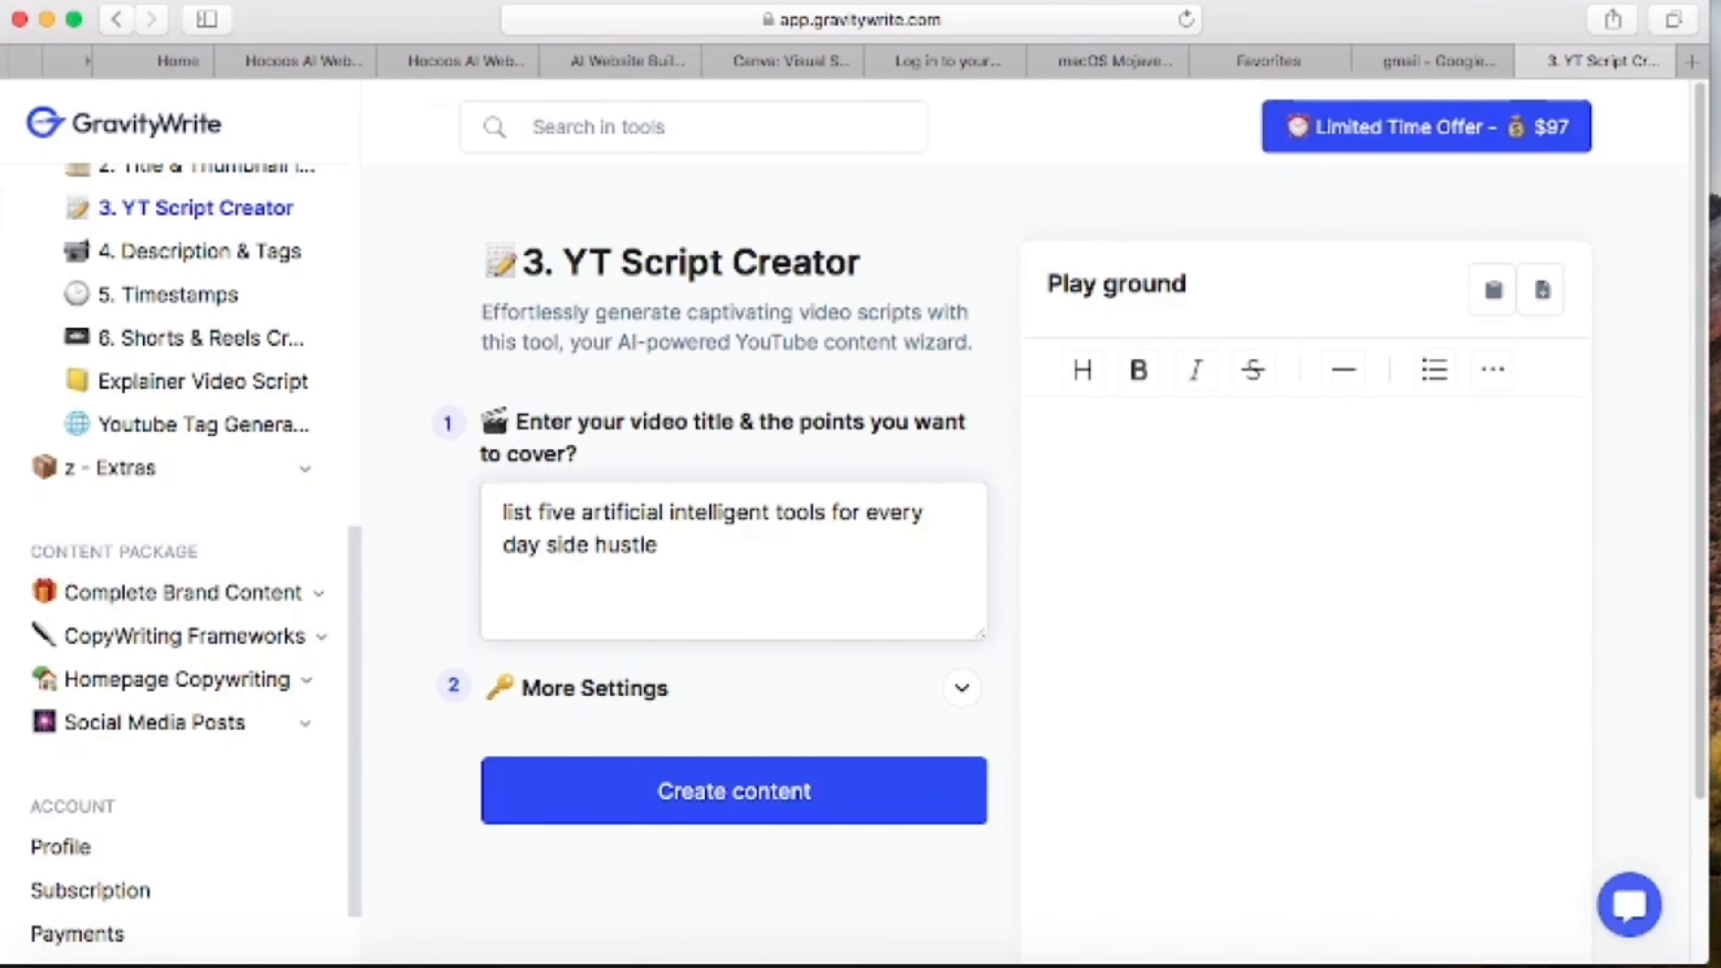
click(776, 803)
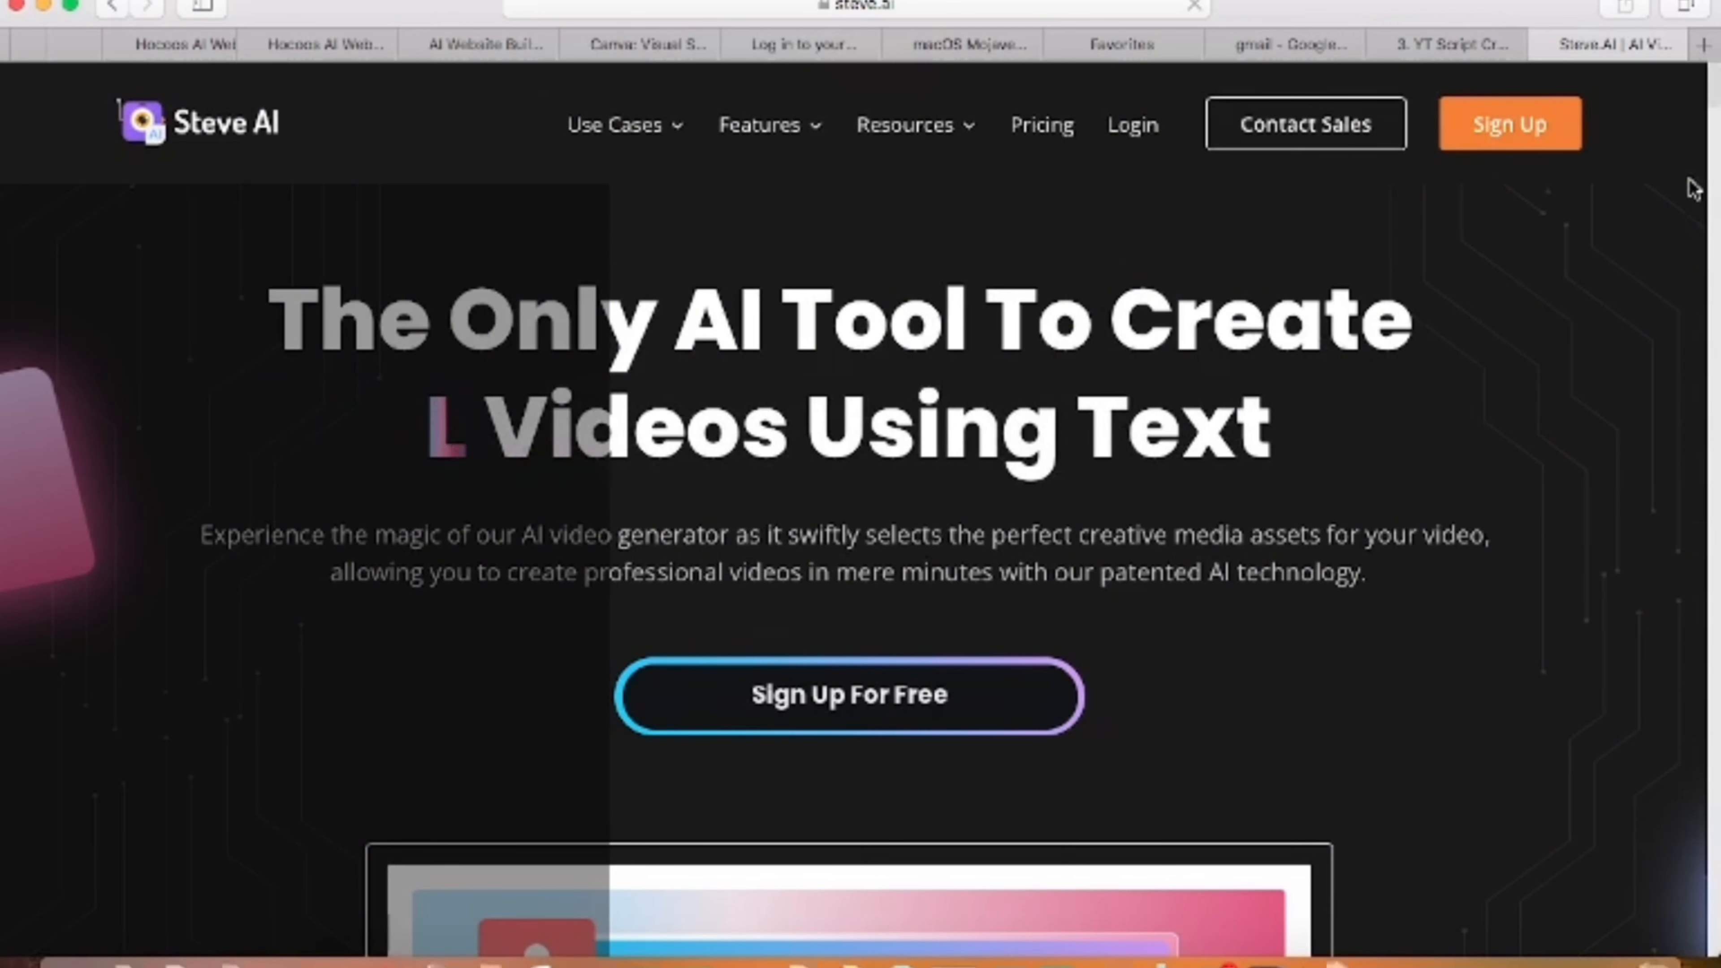
- Switch to the Steve AI website, look over its home page and start the free sign-up
scroll(1691, 189, down, 10)
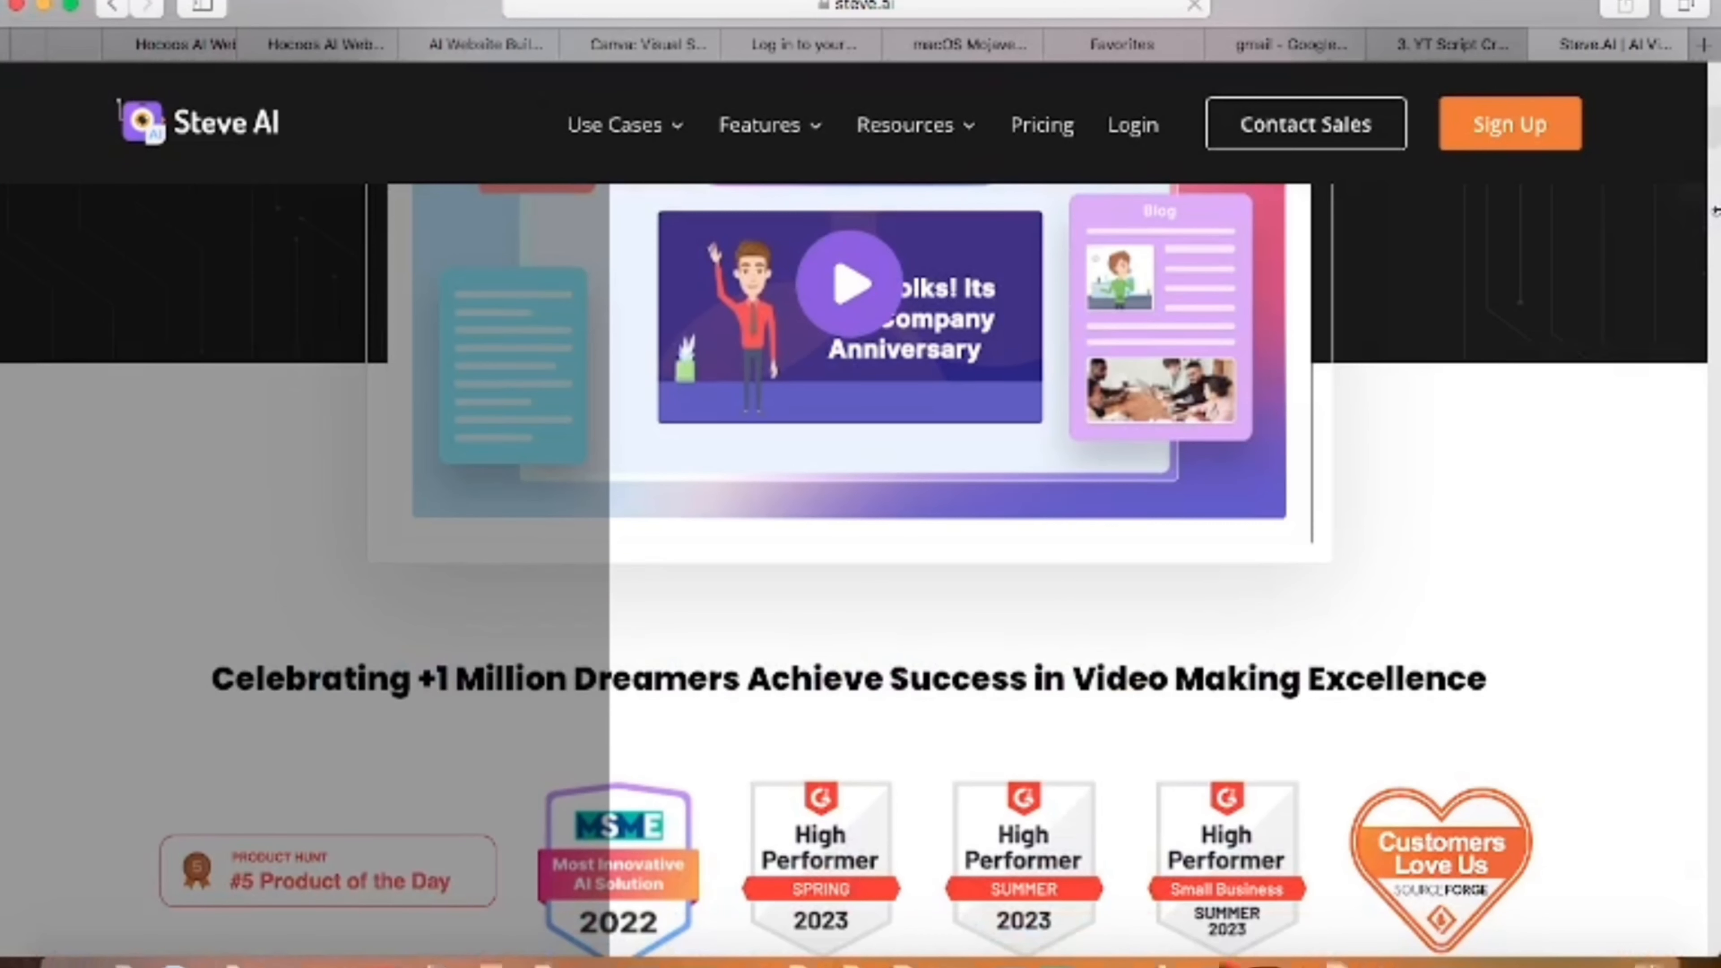
scroll(1712, 183, down, 10)
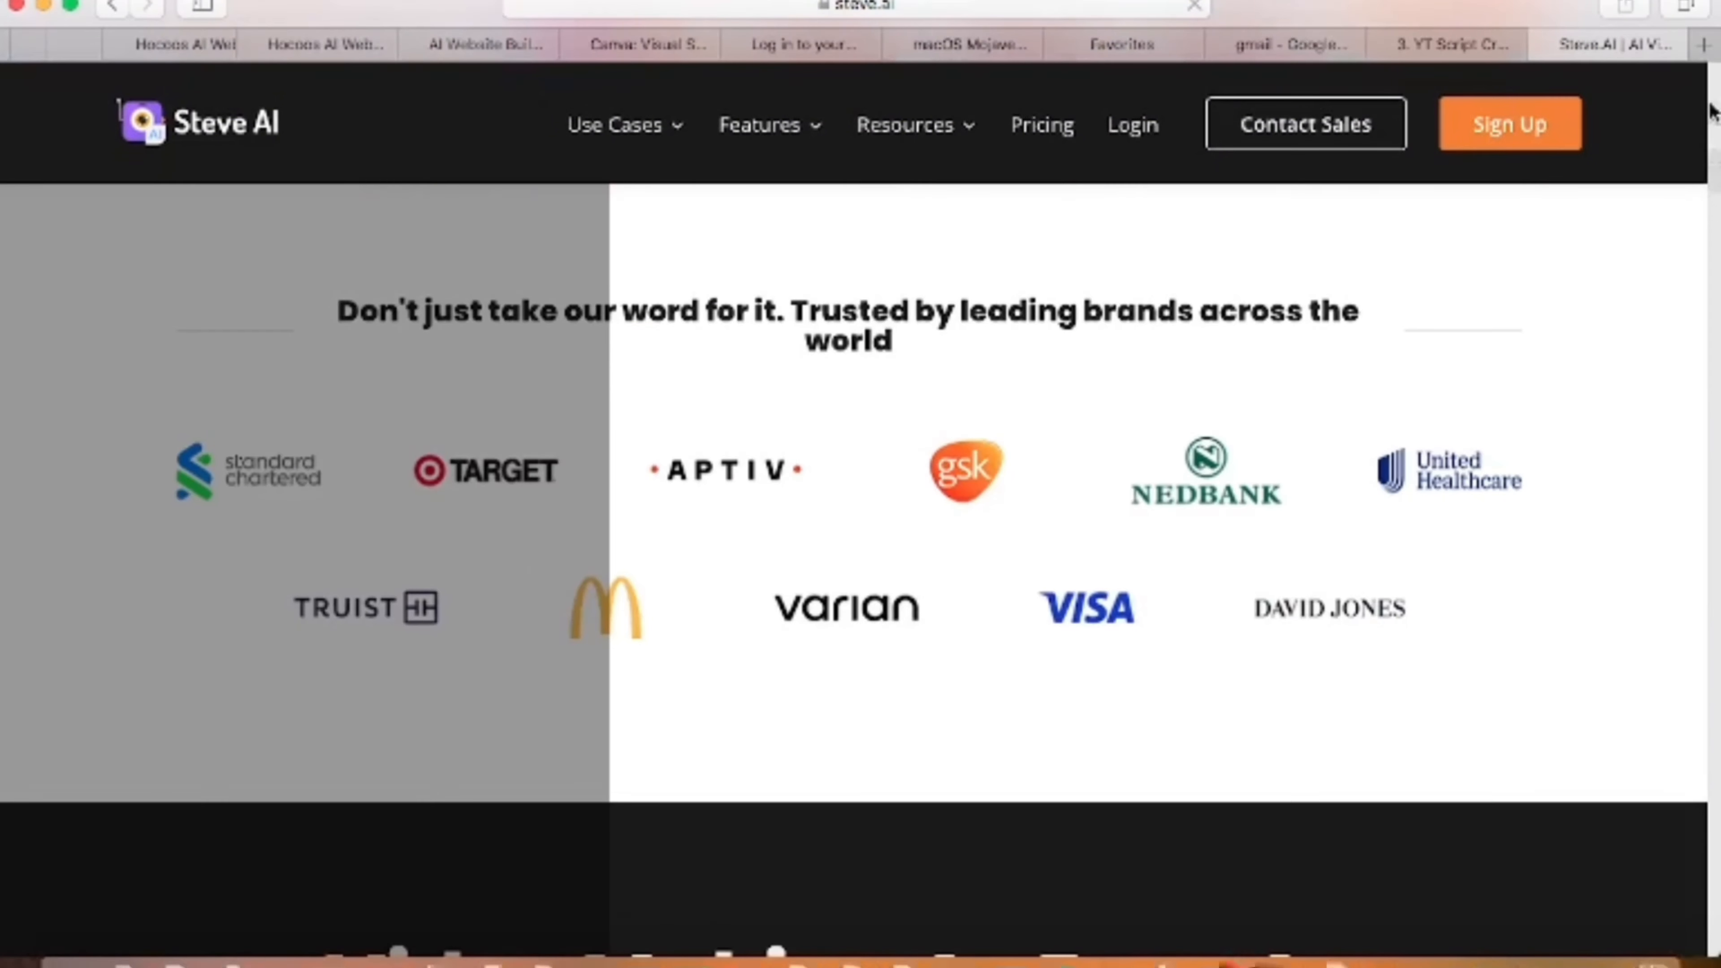
scroll(1713, 120, up, 10)
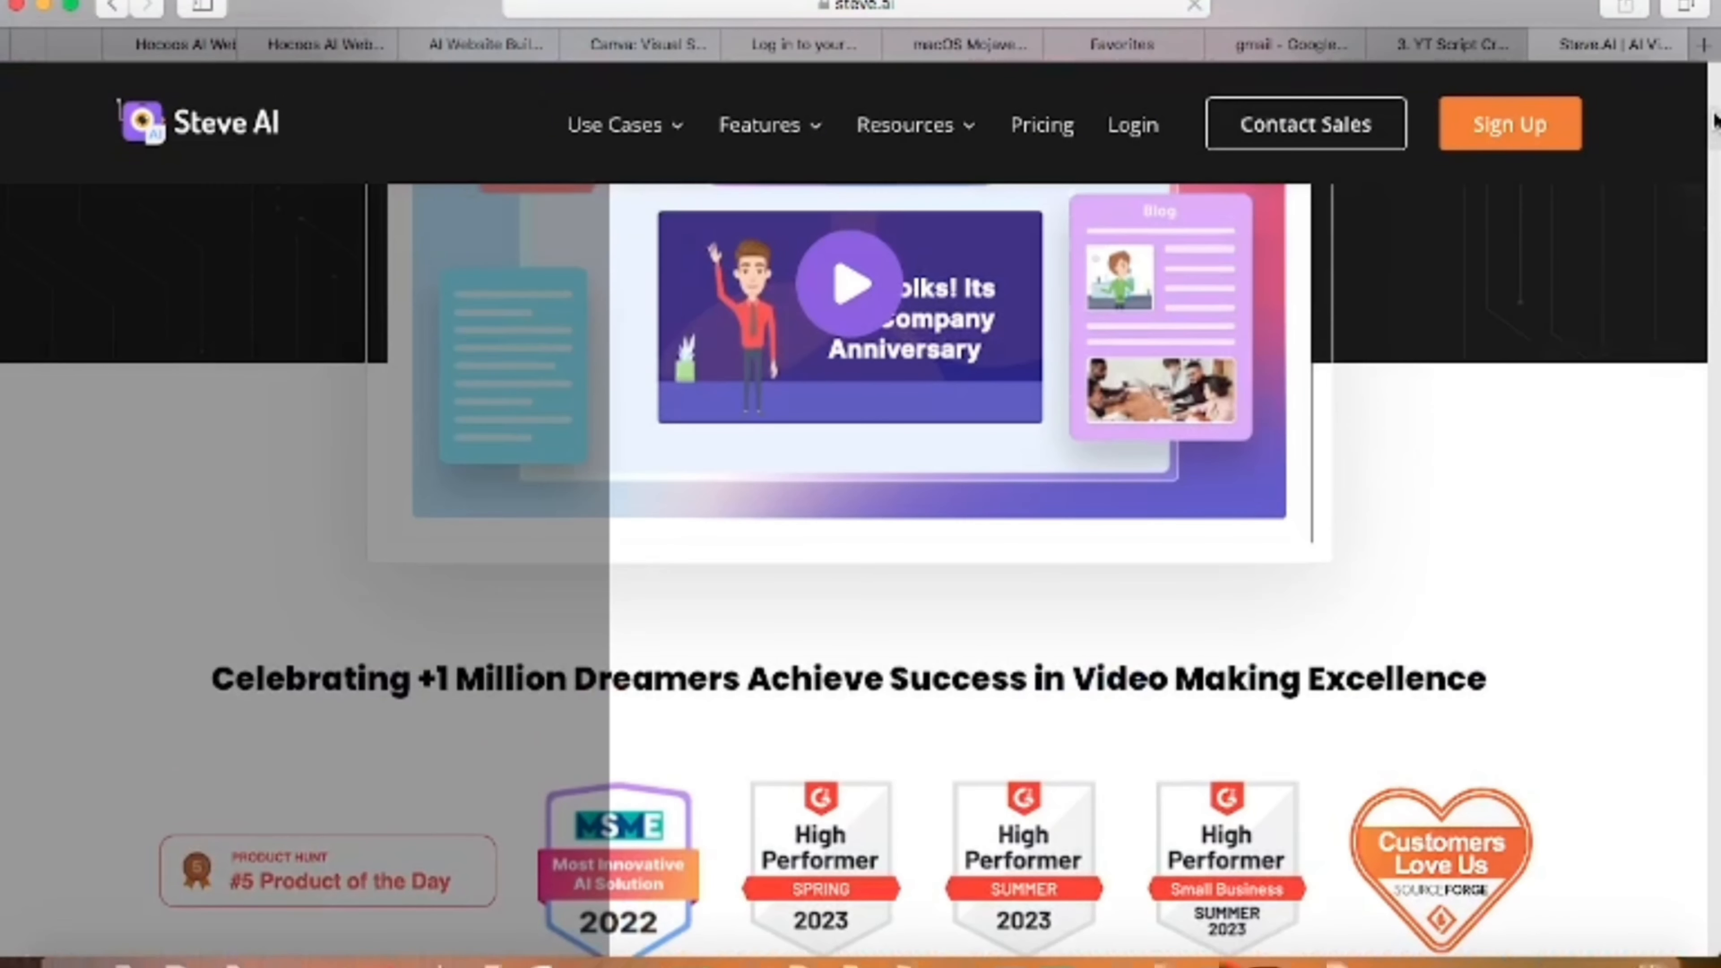
scroll(1714, 121, up, 10)
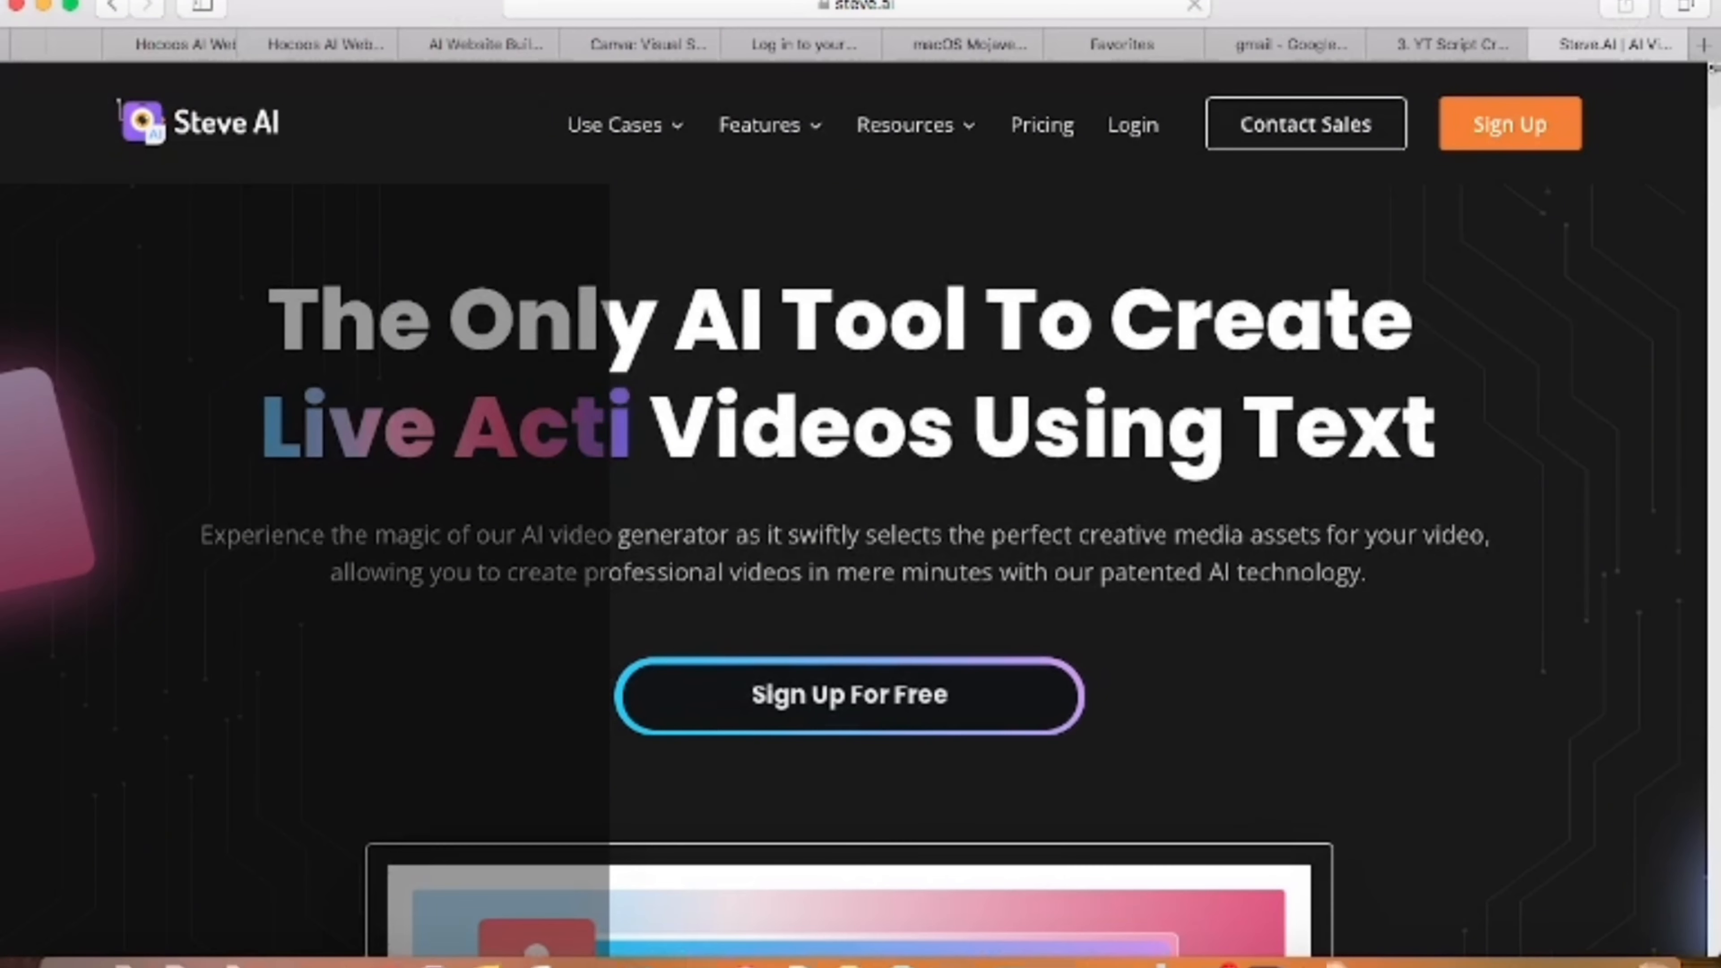
click(792, 709)
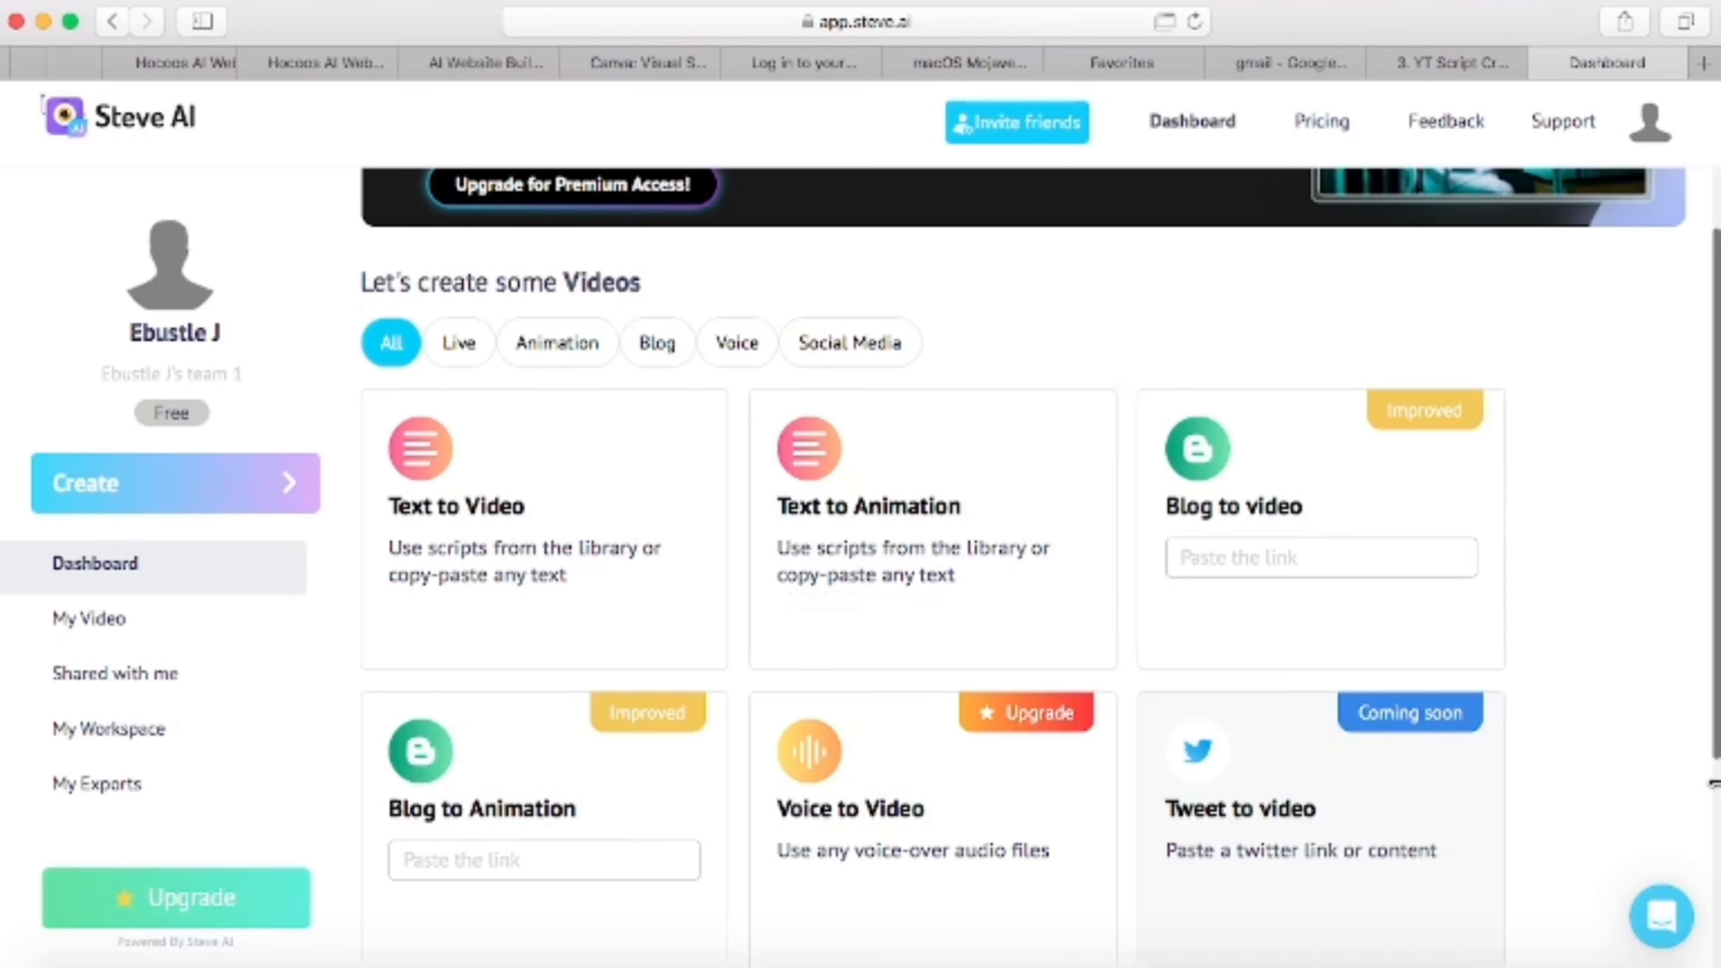
- Look through the video creation options on the dashboard and start a new Text to Animation project
scroll(933, 542, down, 5)
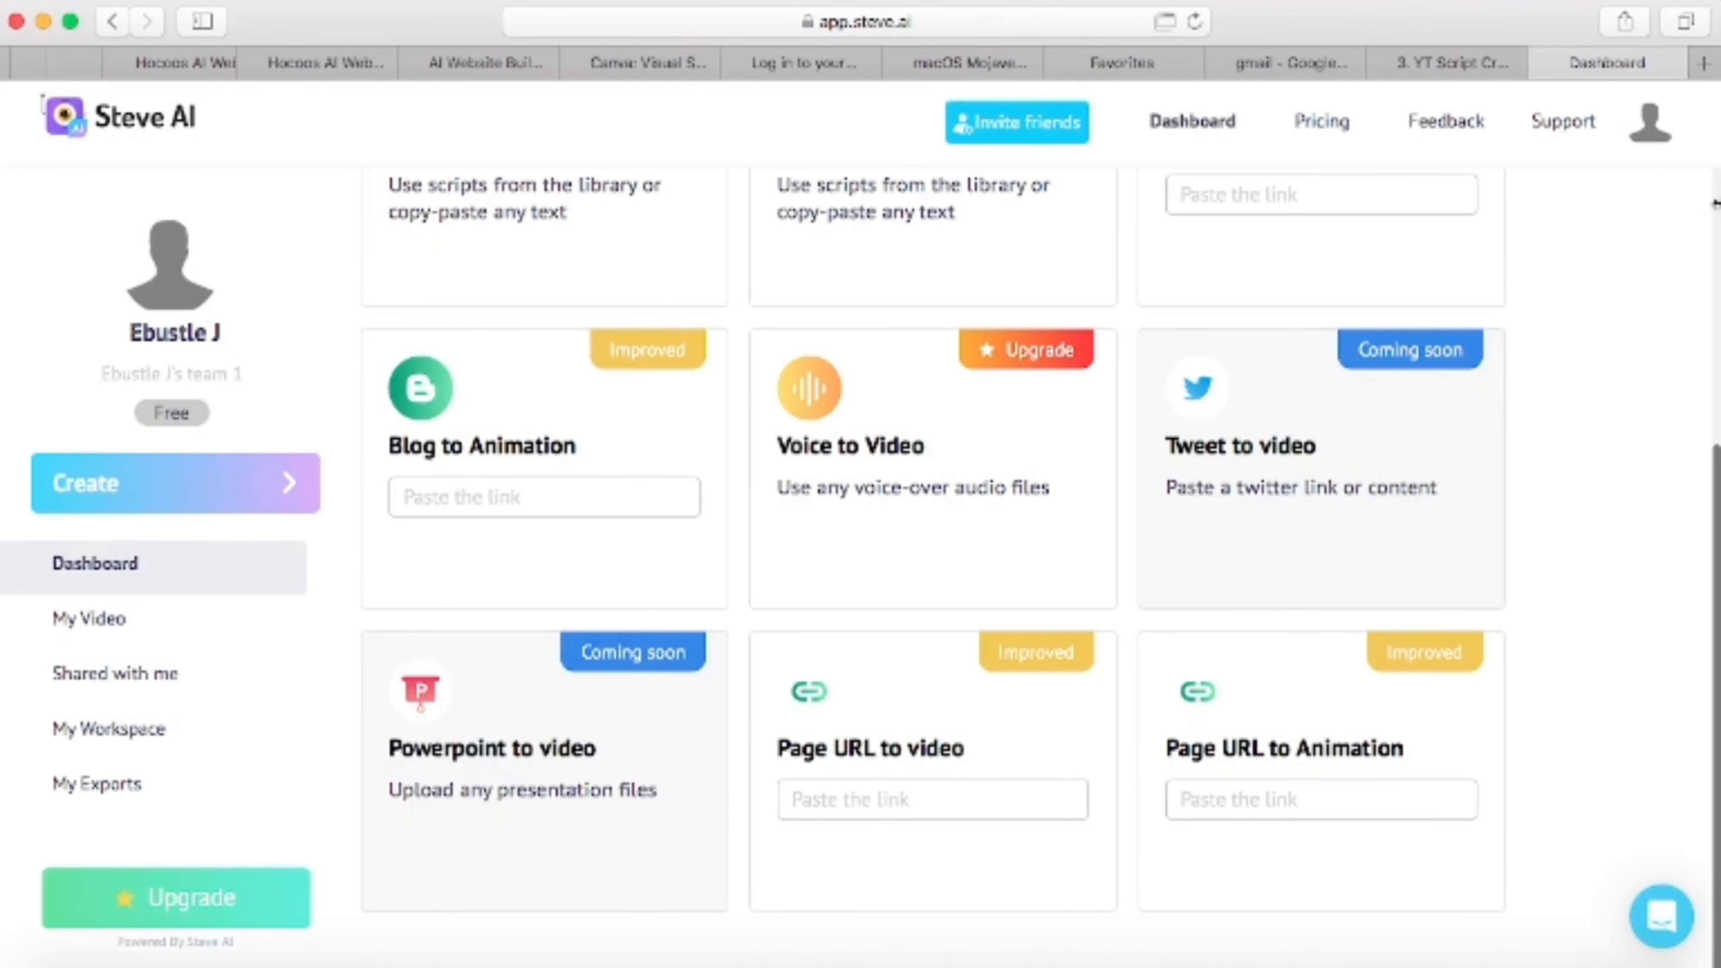
scroll(1715, 202, up, 9)
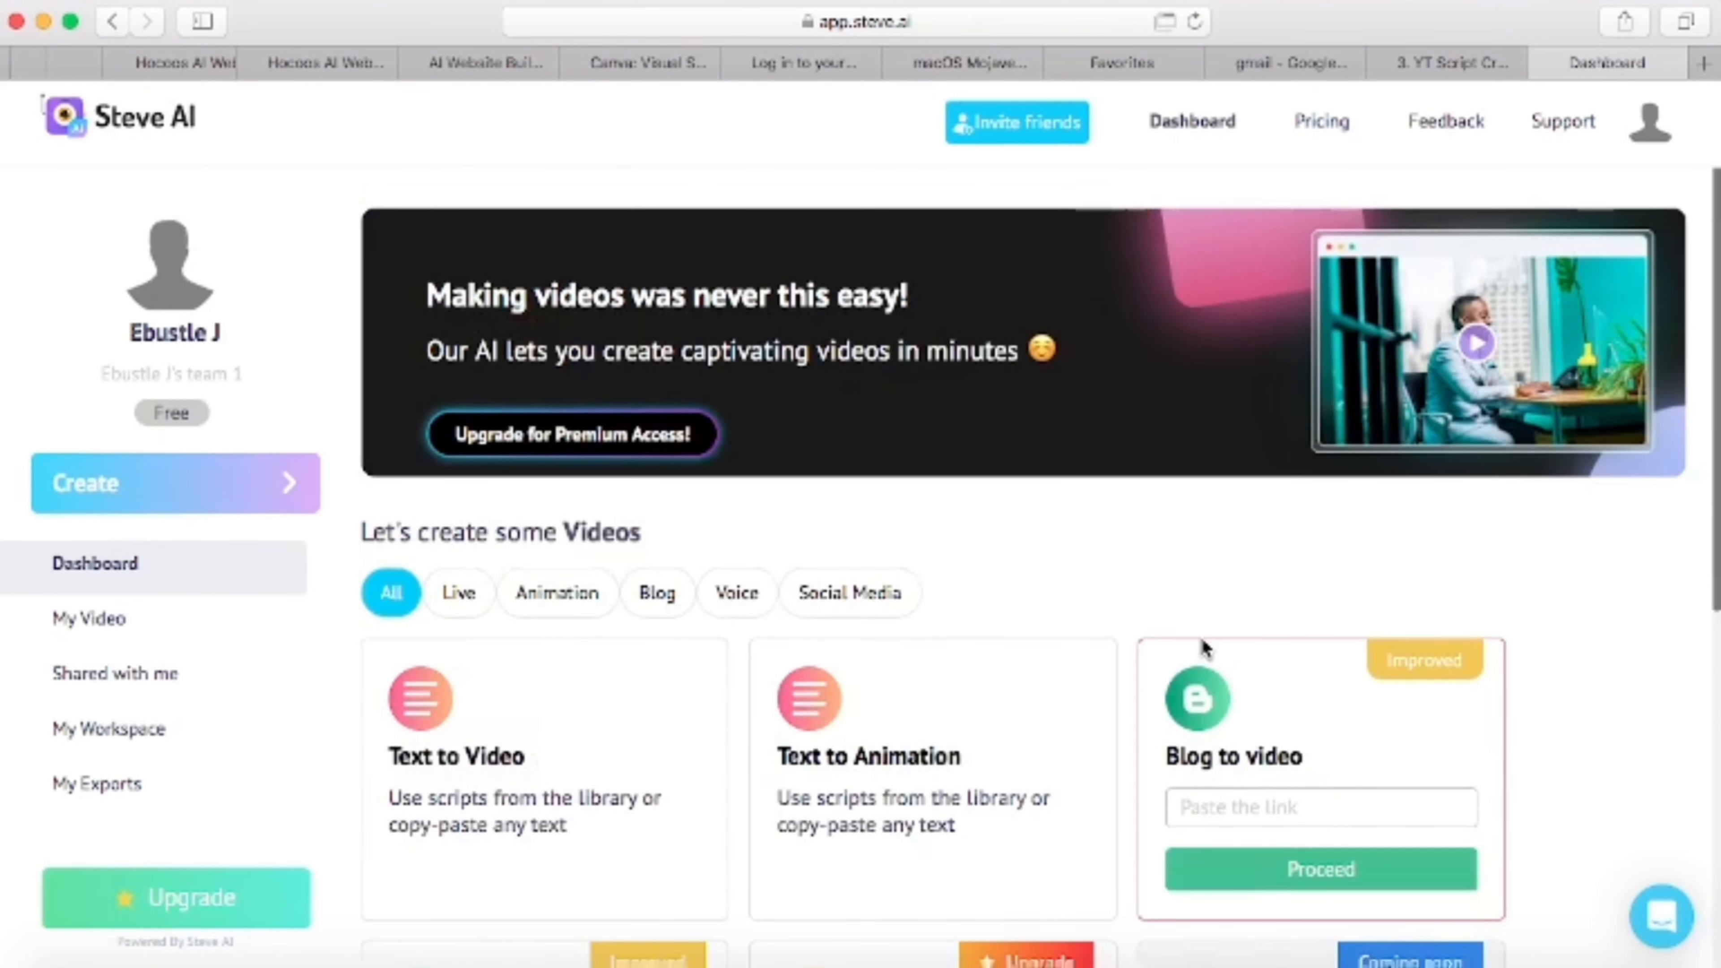
mouse_move(949, 749)
click(914, 873)
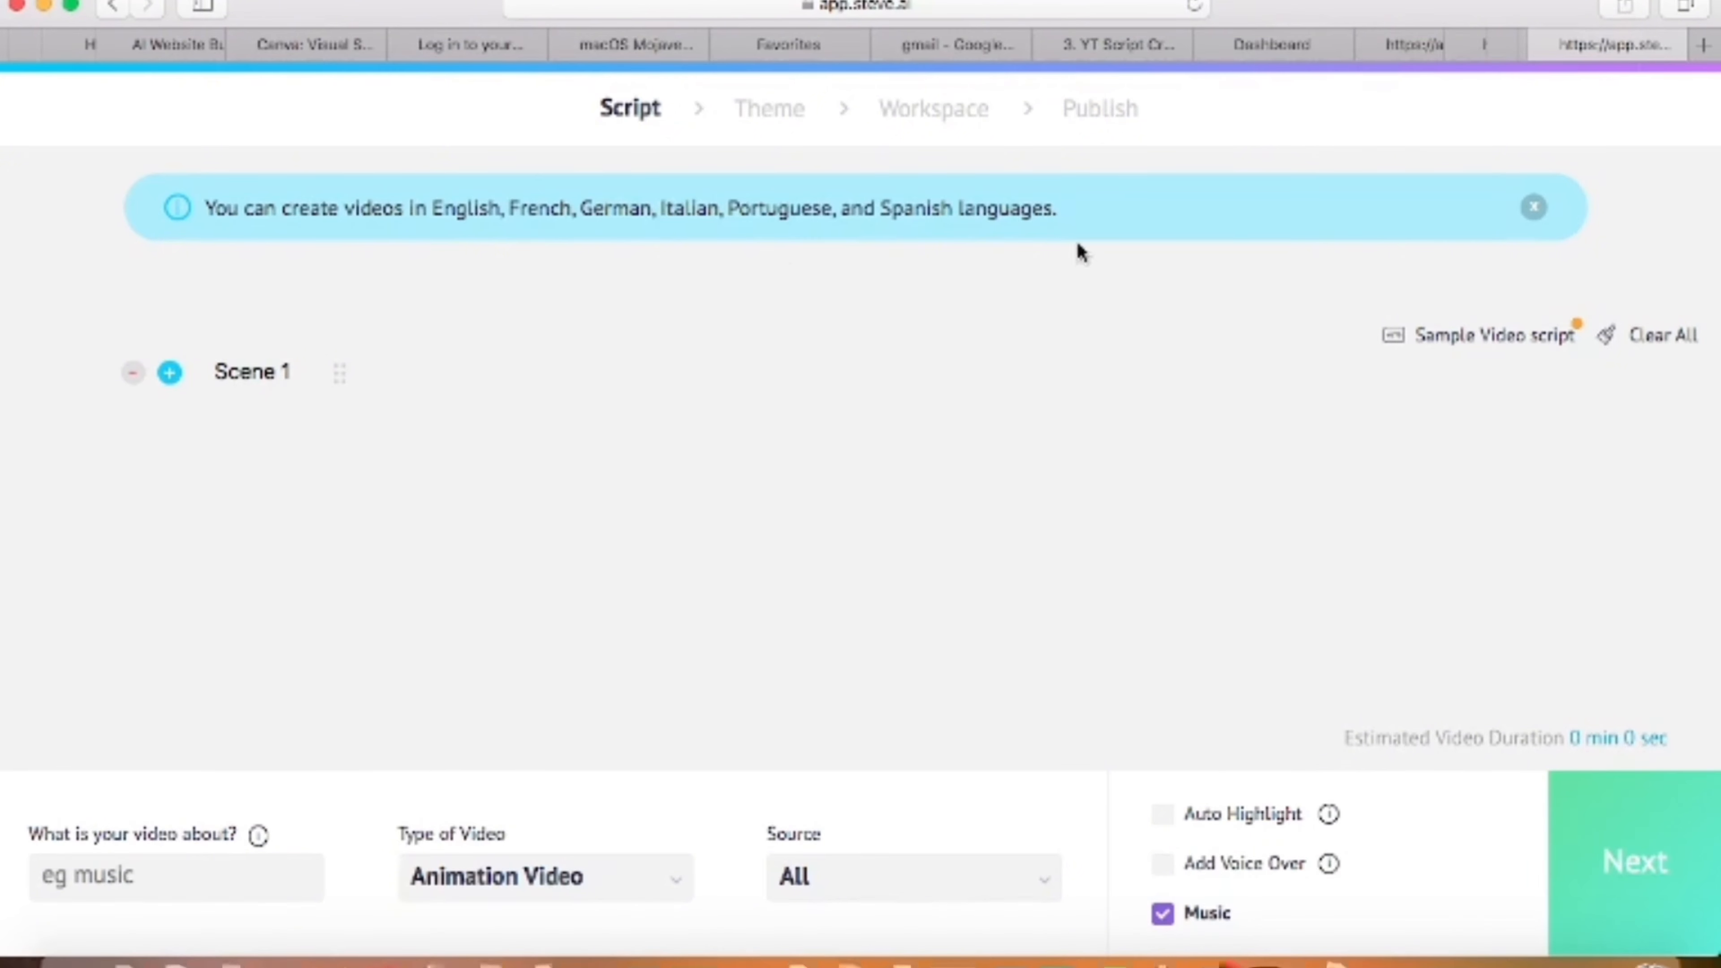
- Copy the host's introduction from the script generated in GravityWrite and paste it into the Steve AI scene script
click(1106, 40)
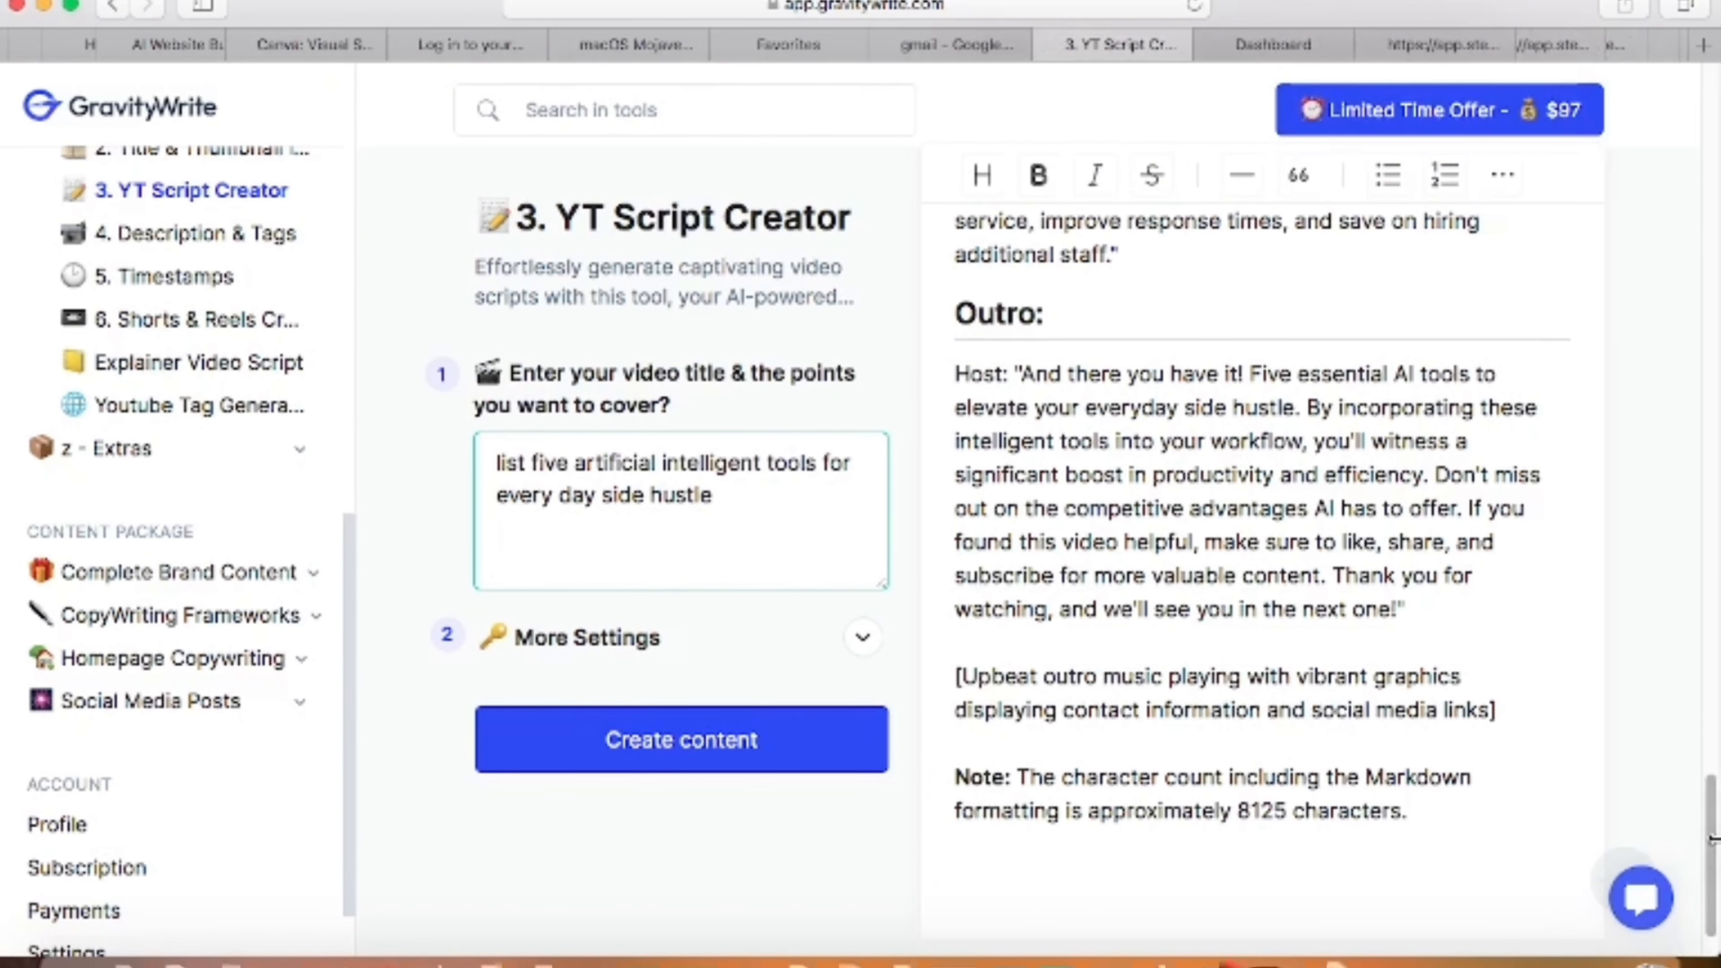
drag(1709, 855, 1675, 441)
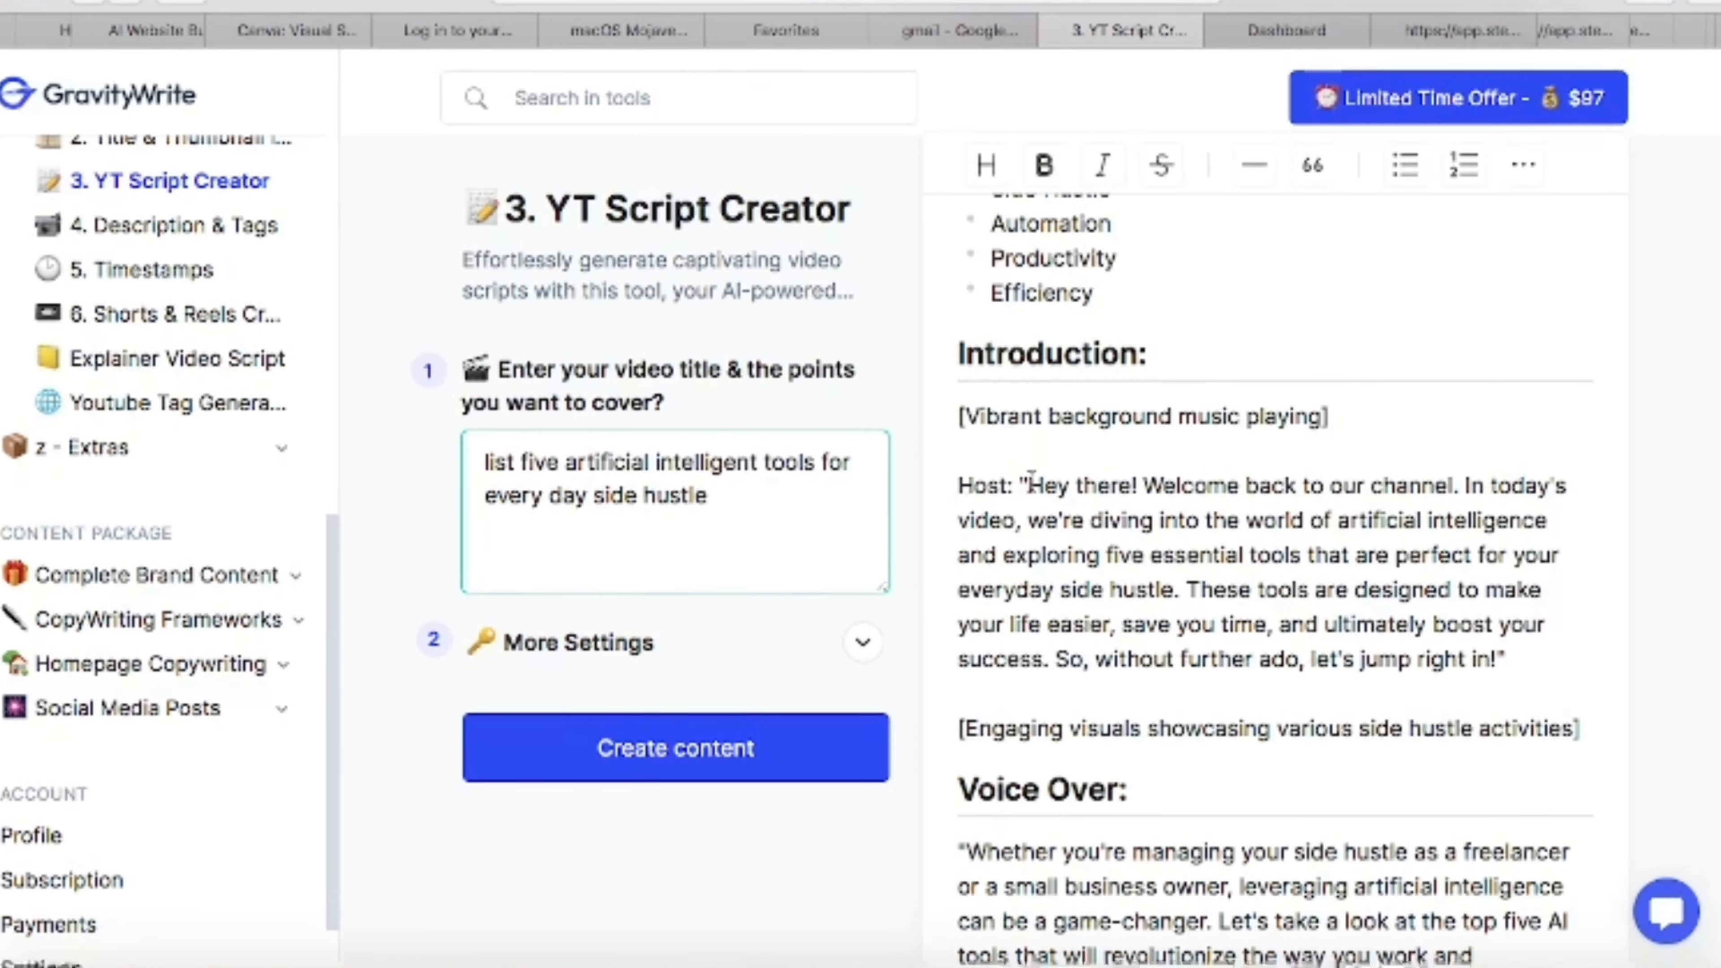
drag(1030, 485, 1499, 658)
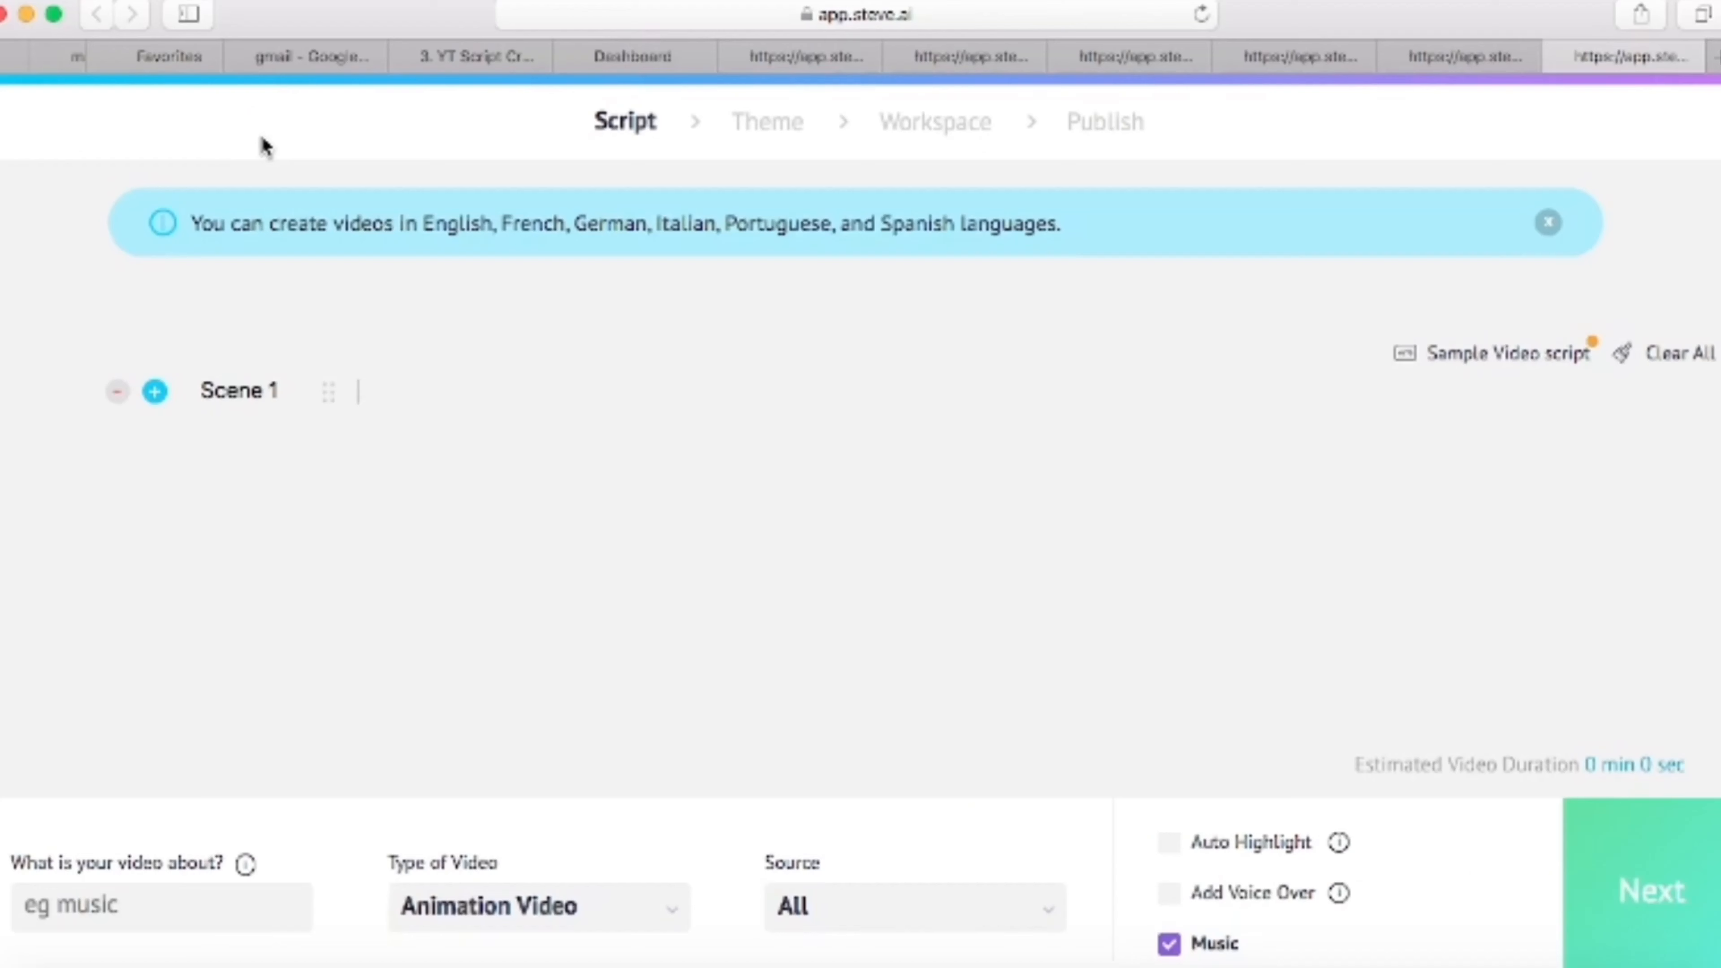
text(Hey there! Welcome back to our channel. In today's video, we're diving into the world of artificial intelligence and exploring five essential tools that are perfect for your everyday side hustle. These tools are designed to make your life easier, save you time, and ultimately boost your success. So, without further ado, let's jump right in!)
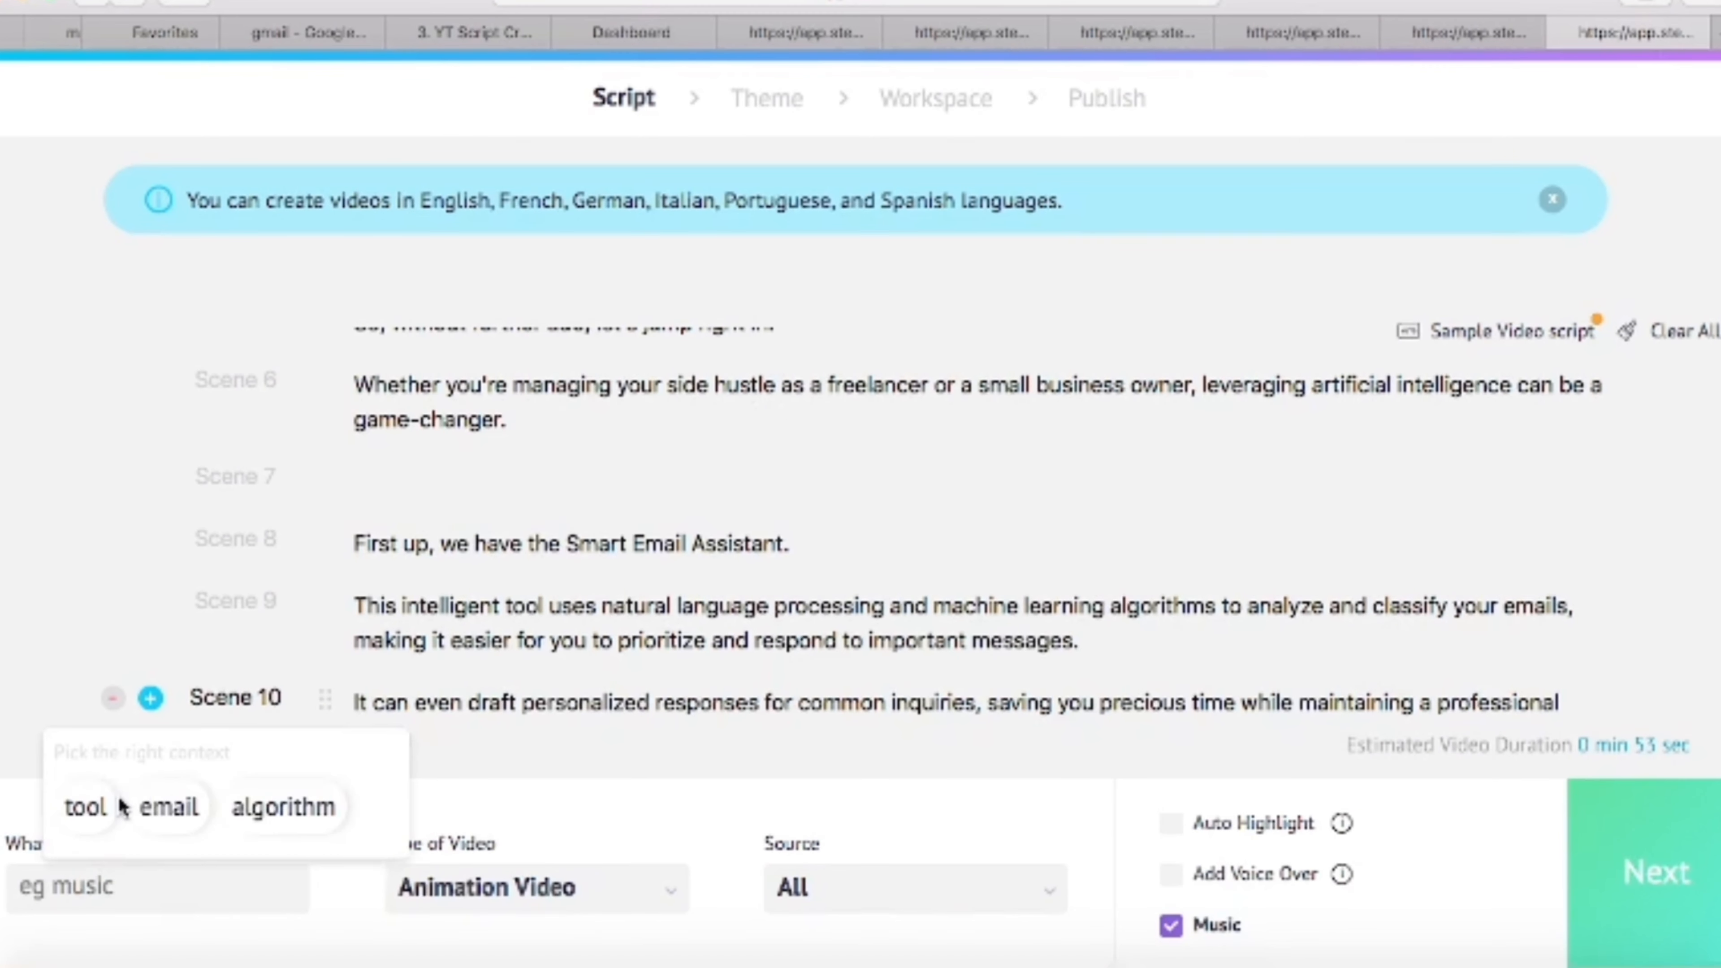
- Set the video's topic to "tool", continue to the theme stage and choose a design style
click(92, 813)
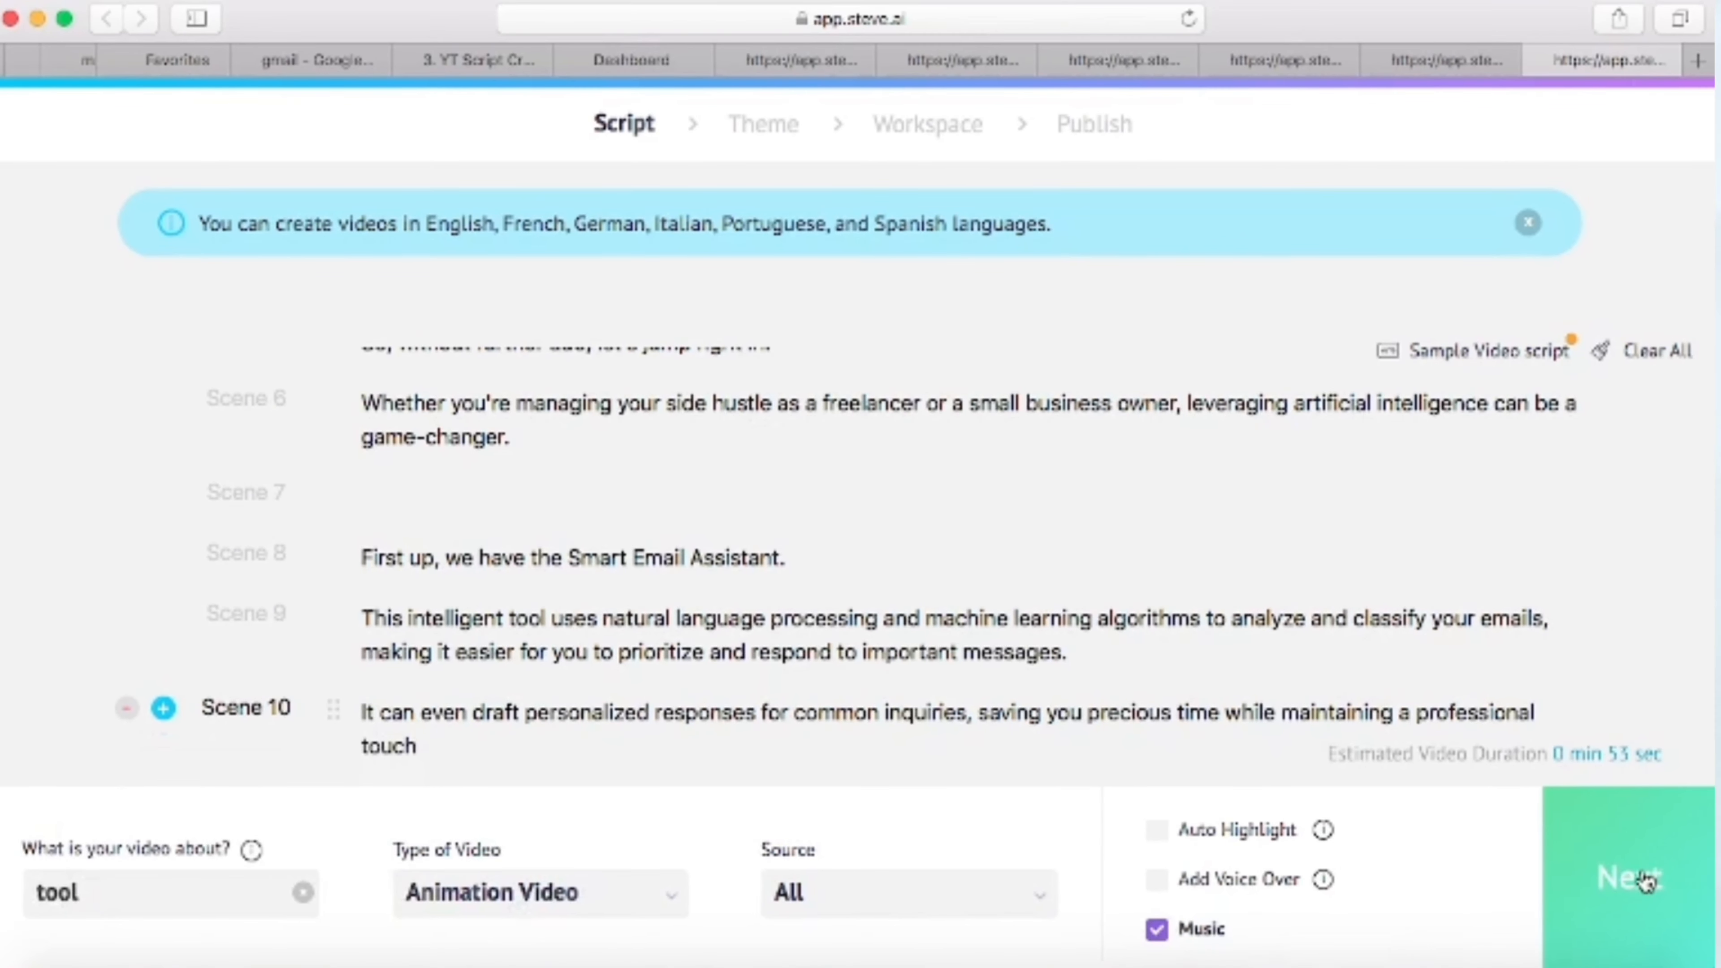
click(1646, 879)
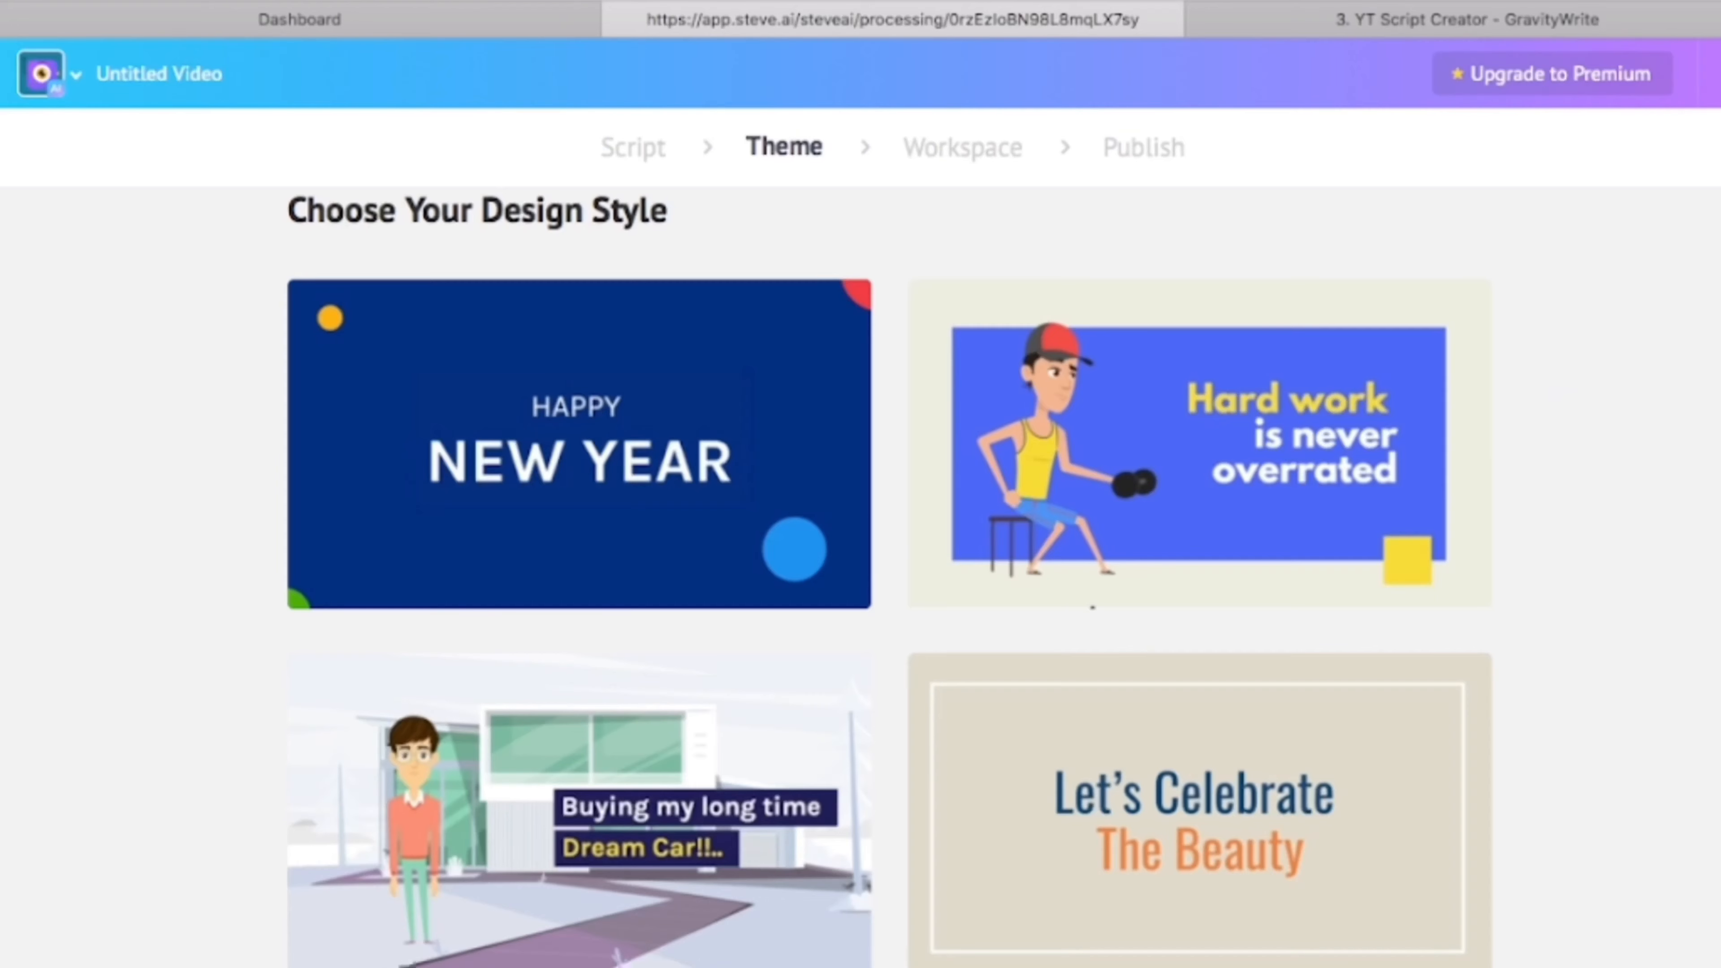
scroll(889, 577, down, 4)
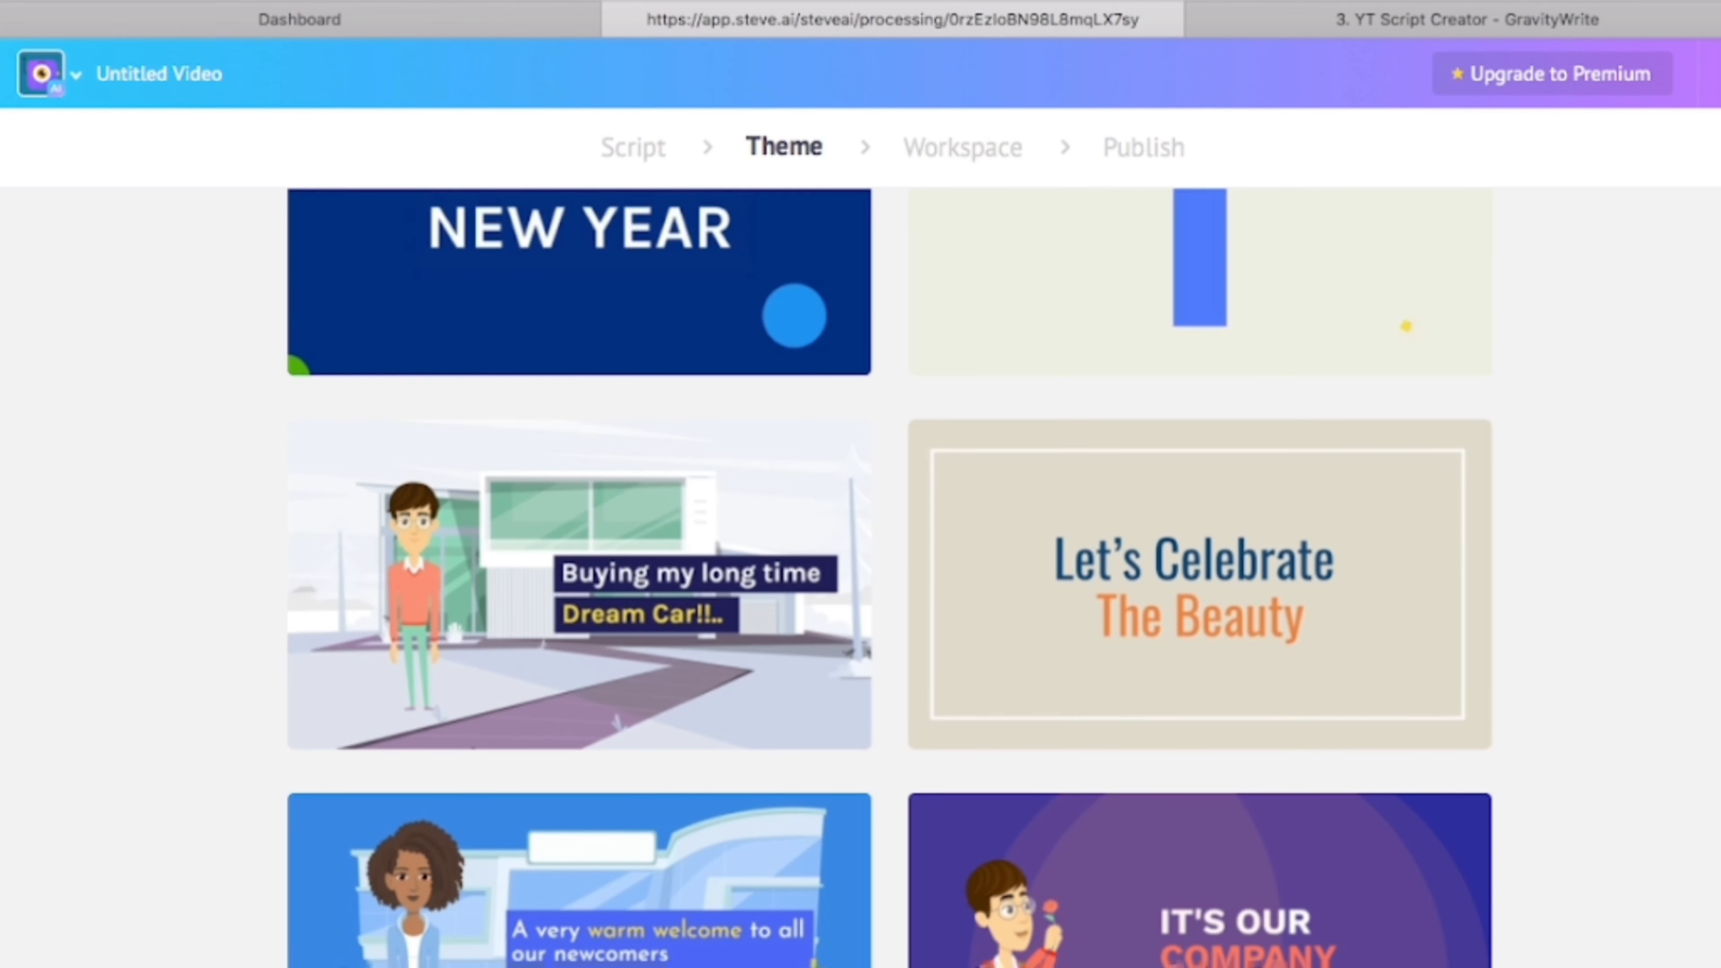
scroll(890, 578, up, 3)
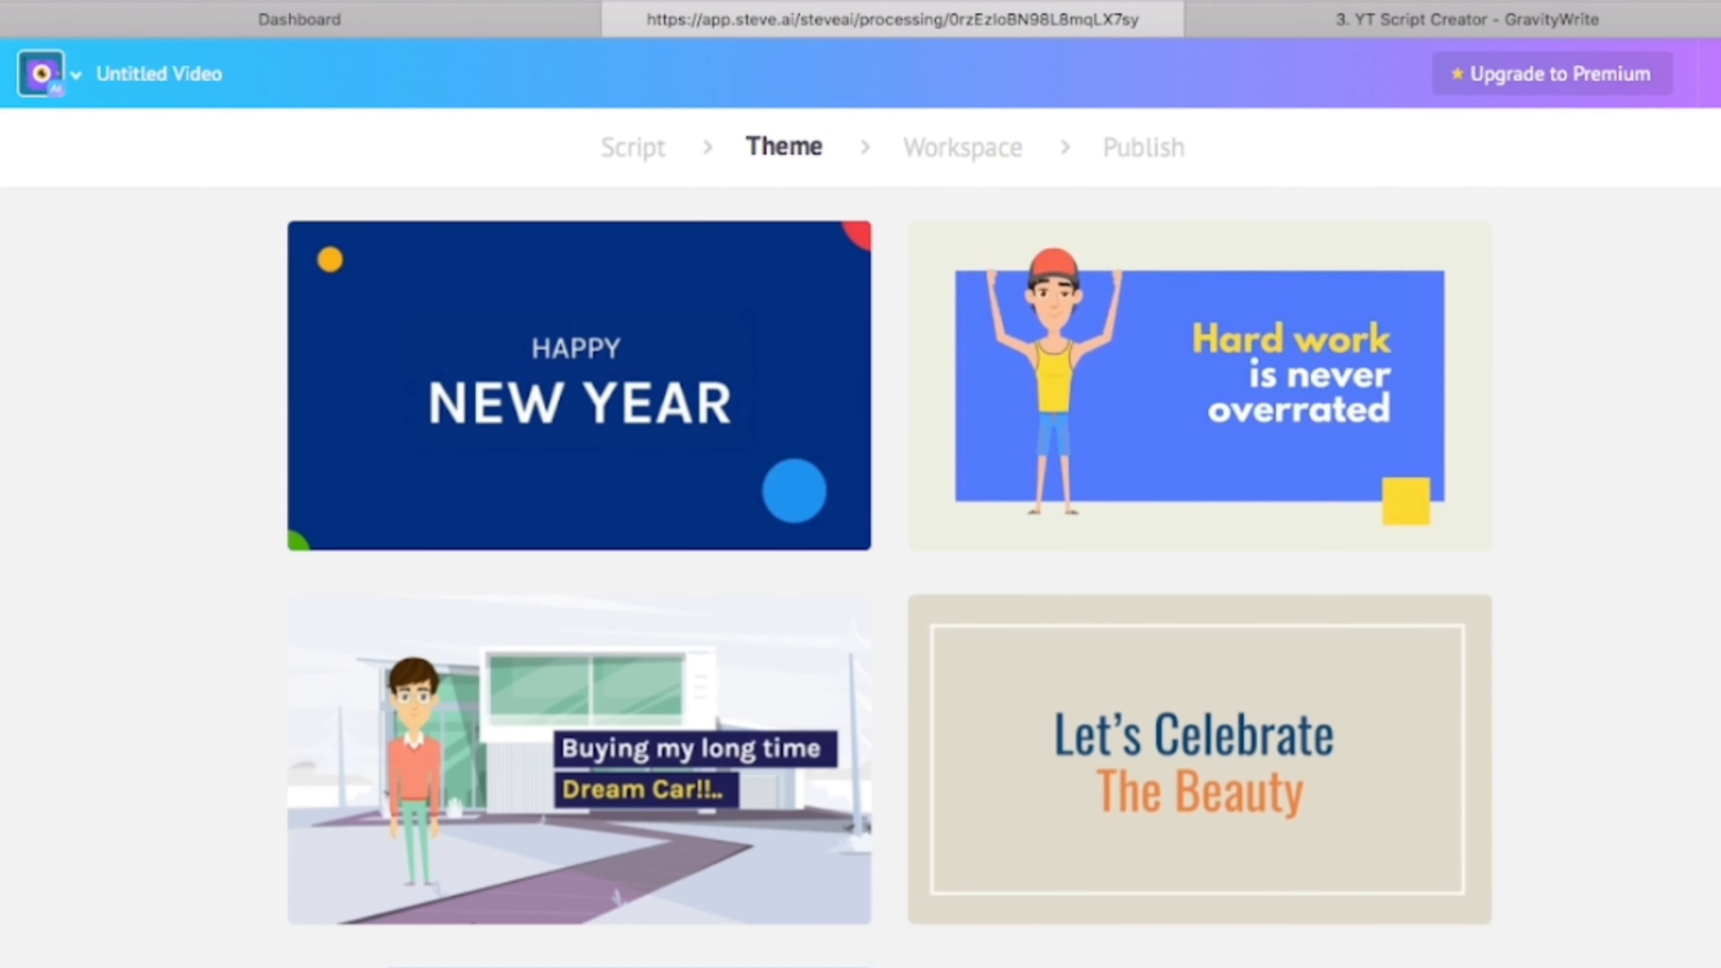
mouse_move(579, 386)
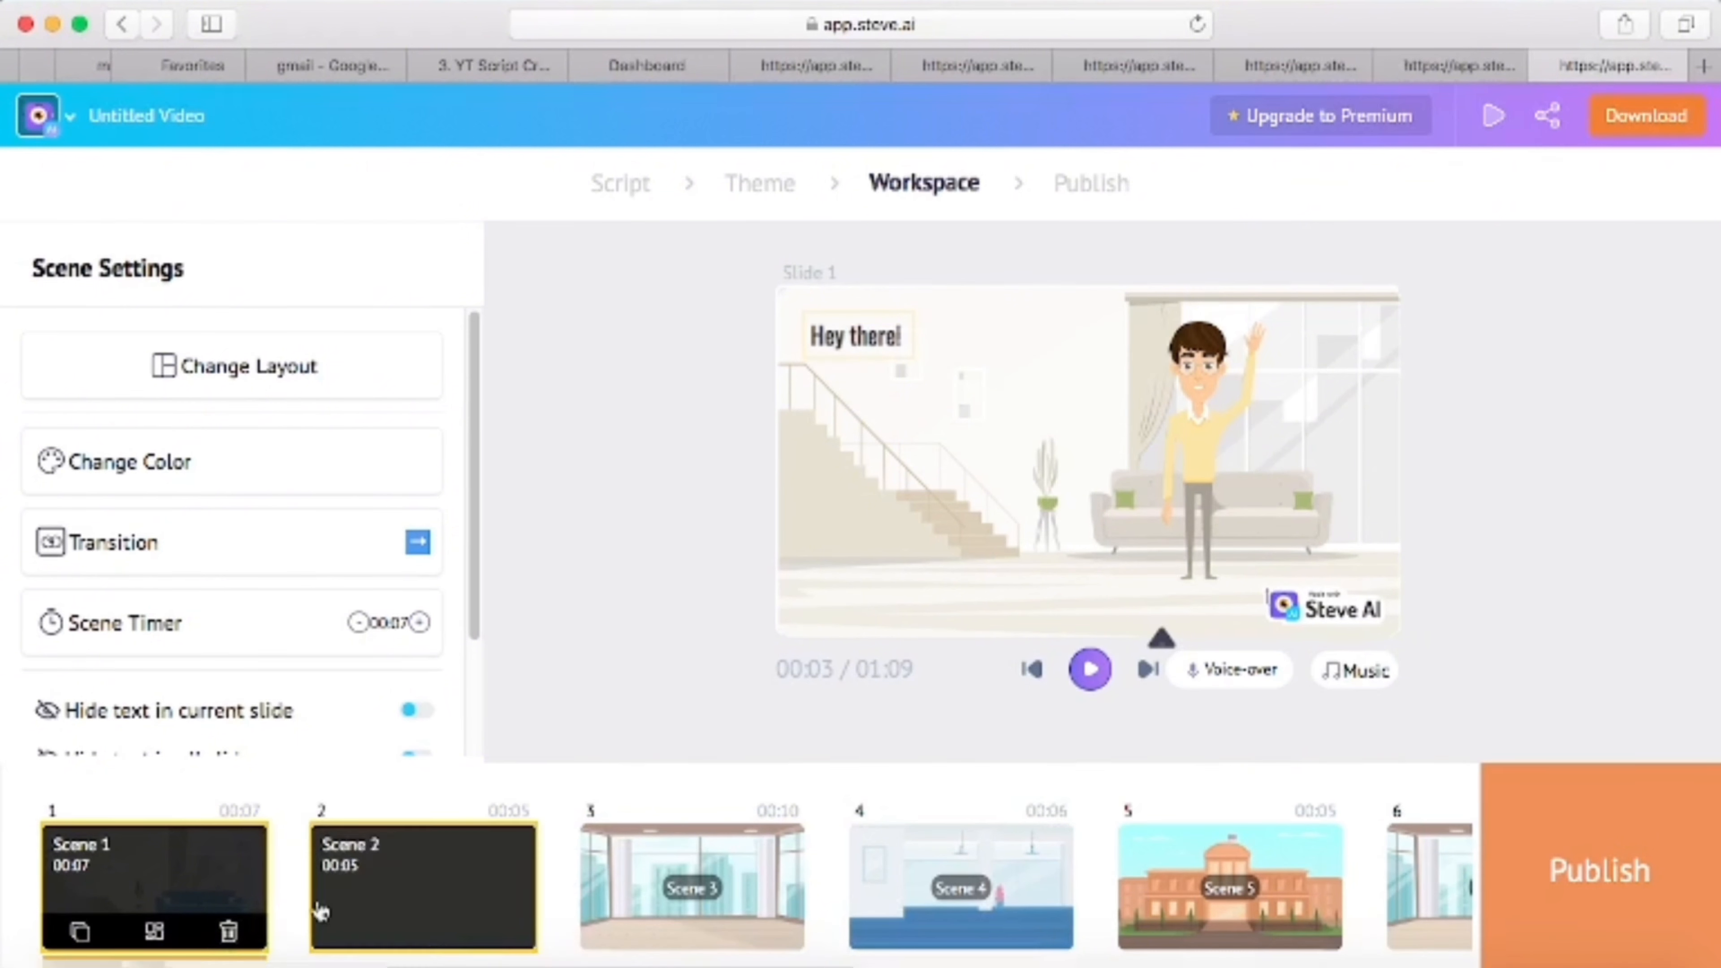
- Recolour scene 1 in blue tones and try its text in the lower-left grid cell before returning it to the upper-left one
click(238, 483)
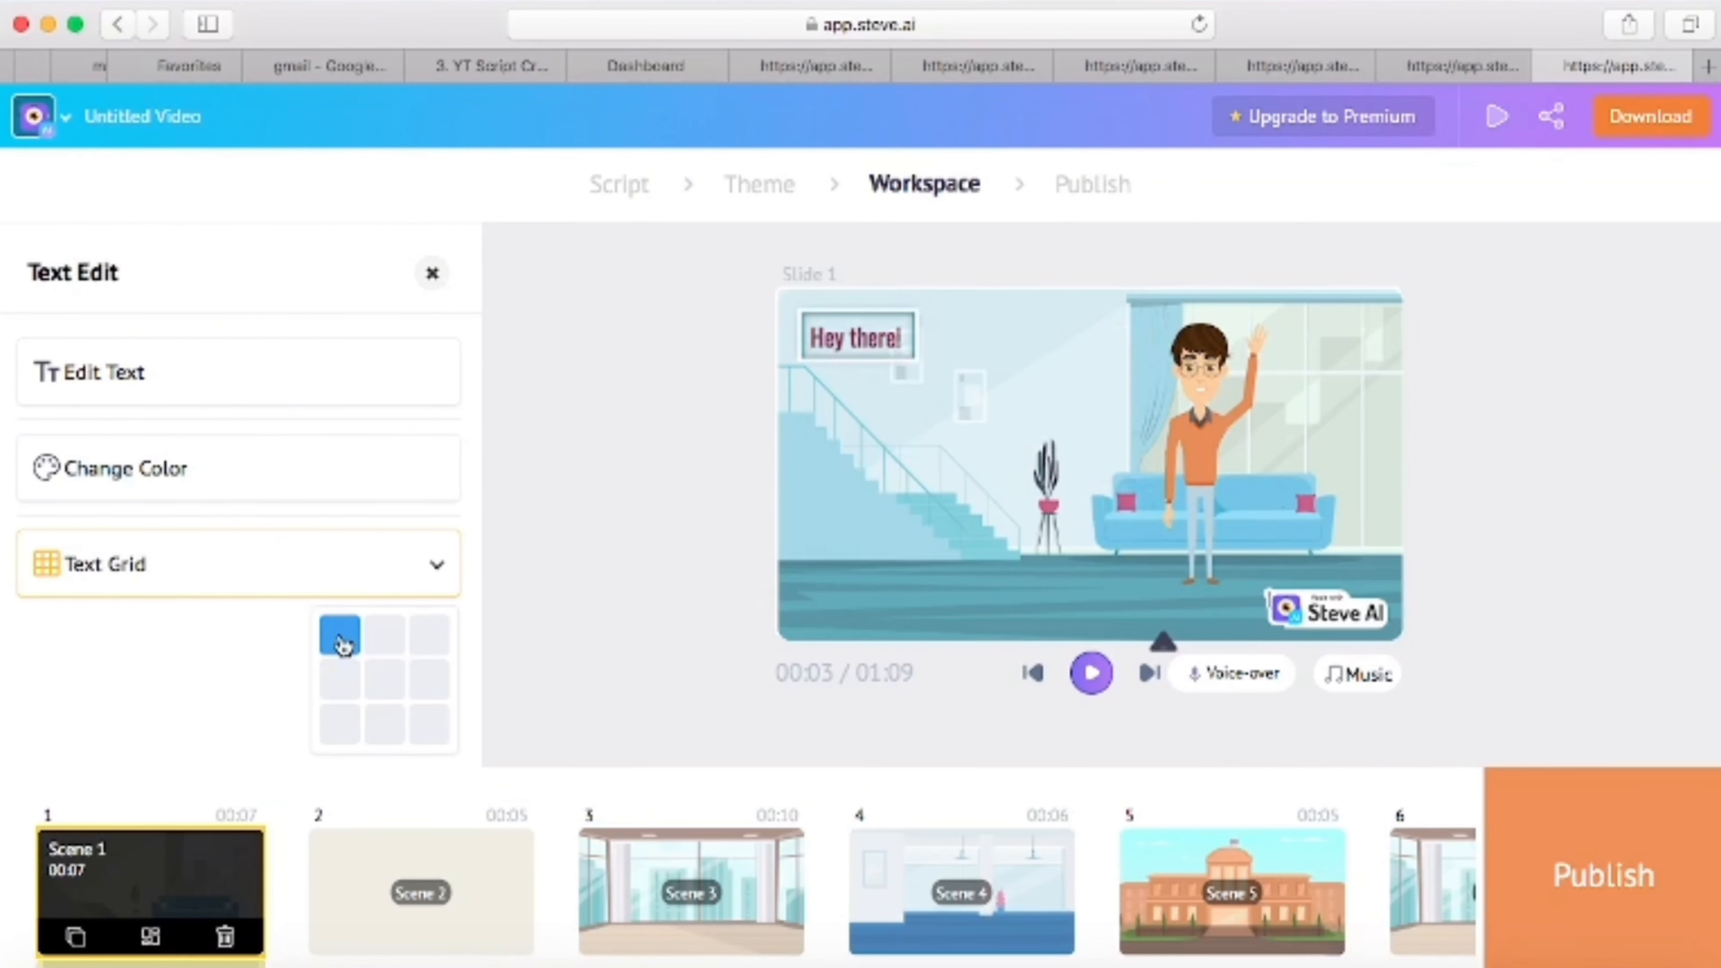
click(339, 723)
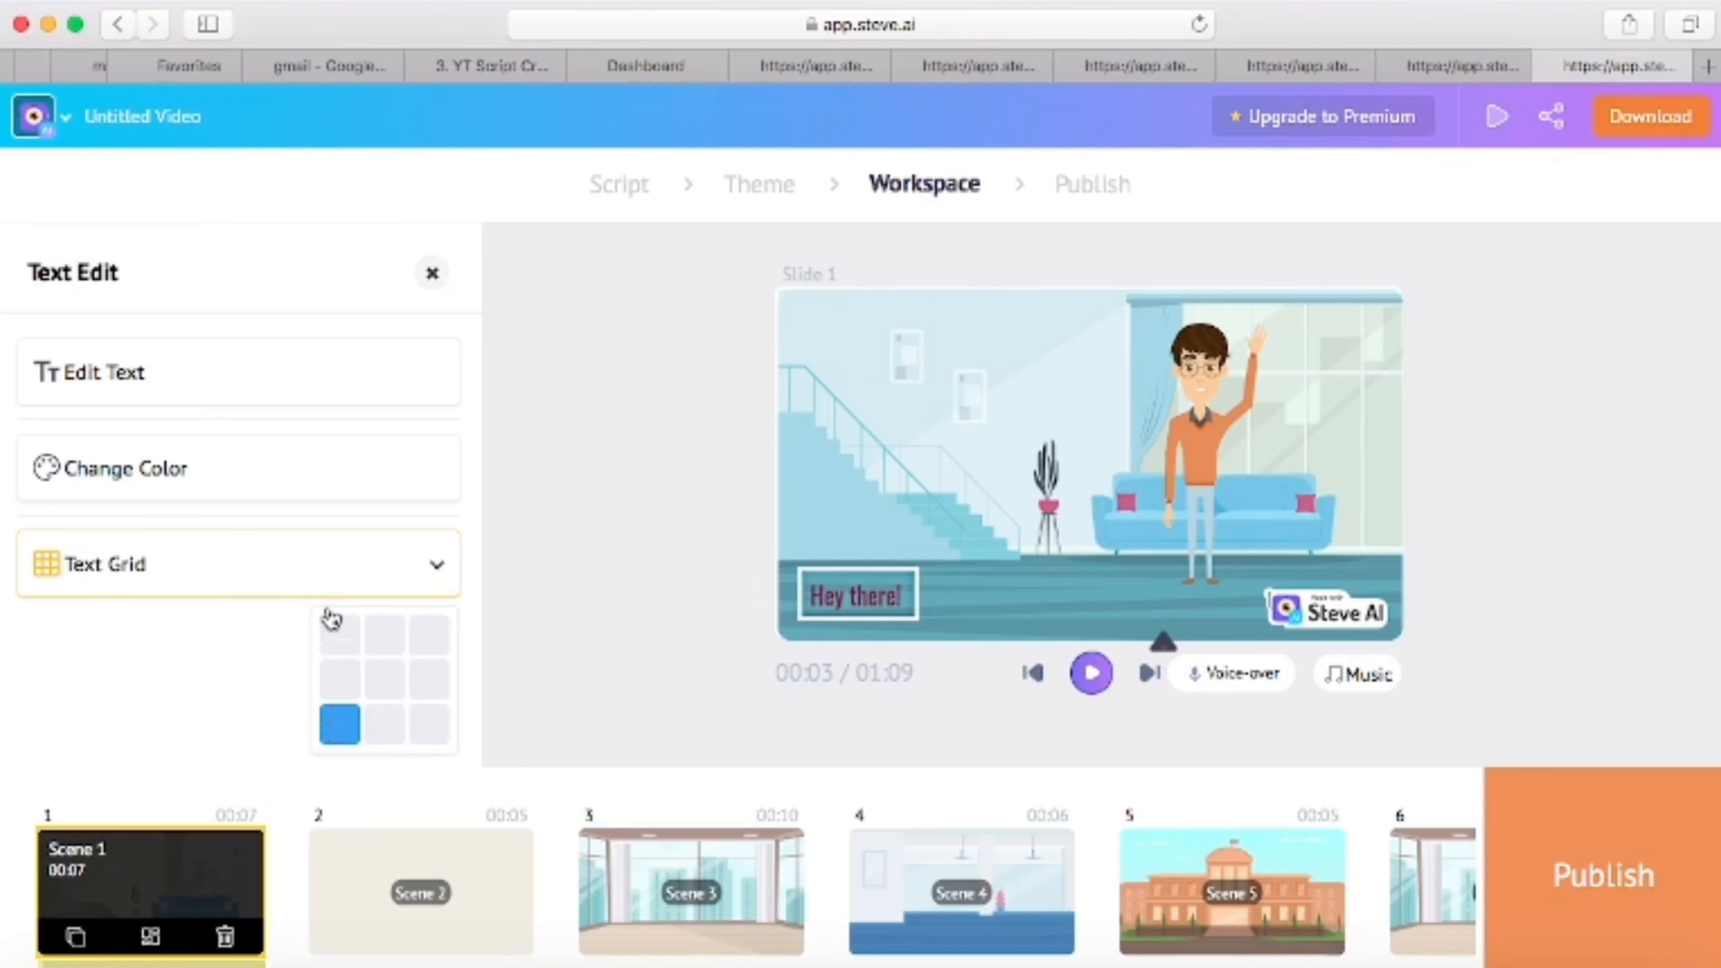
click(339, 640)
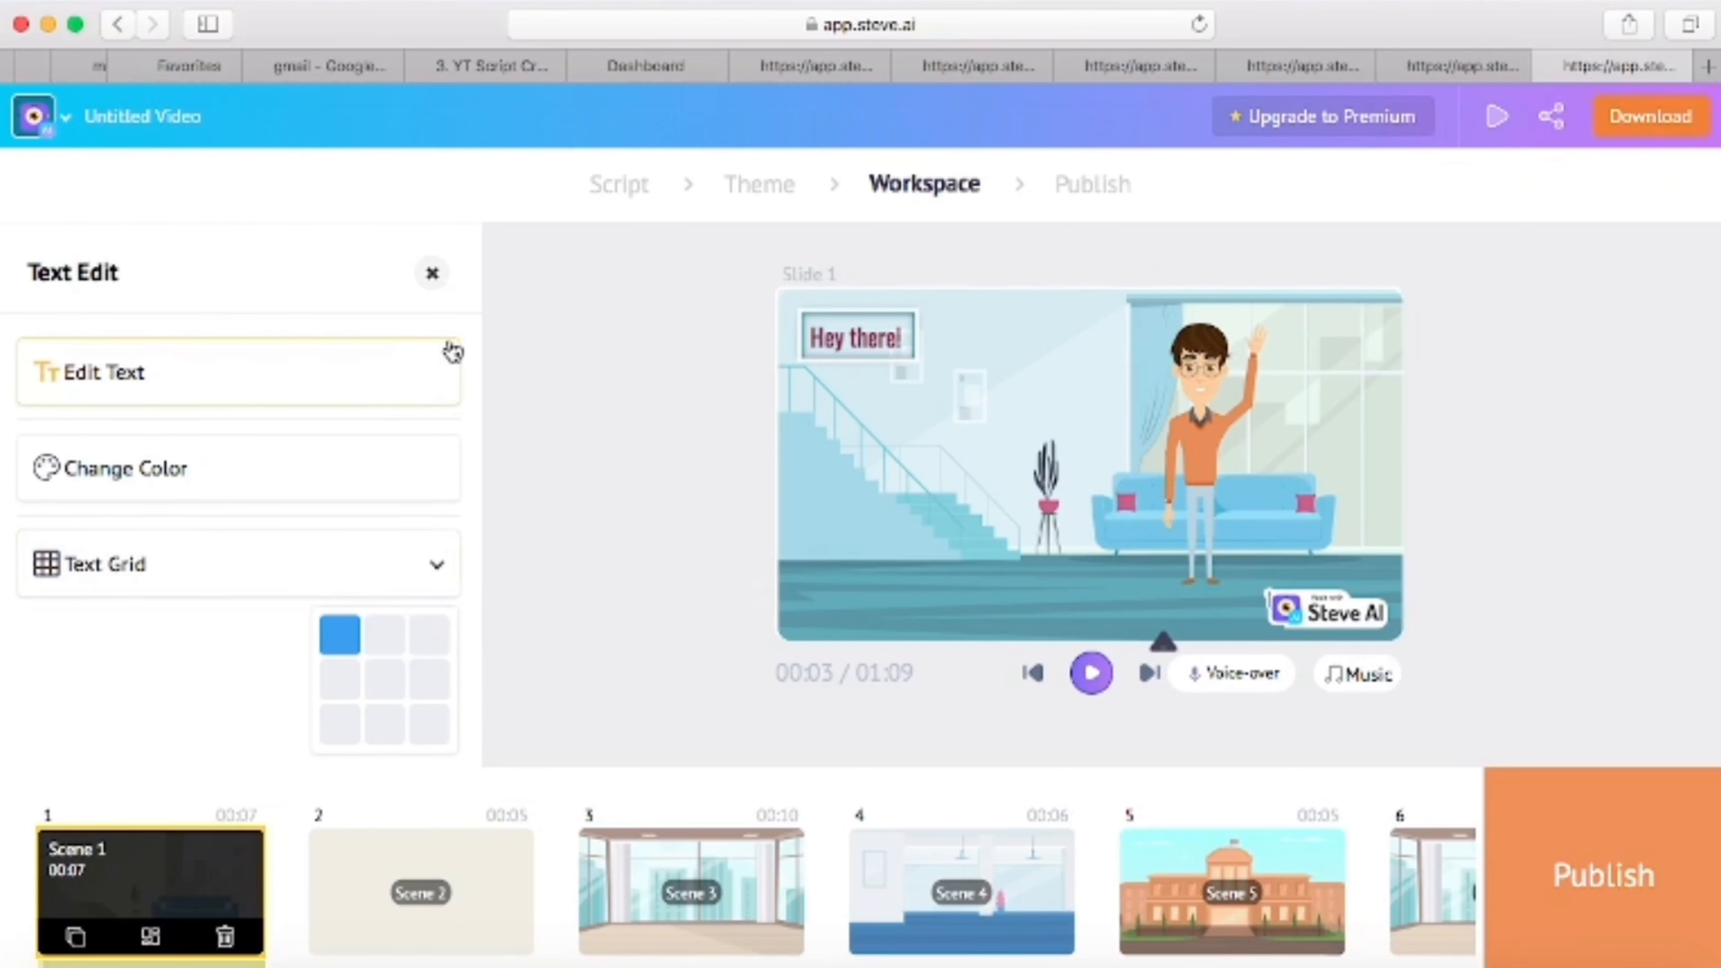
- Move the waving character in scene 1 slightly to the left and open the options for changing the character
drag(1176, 394, 1101, 394)
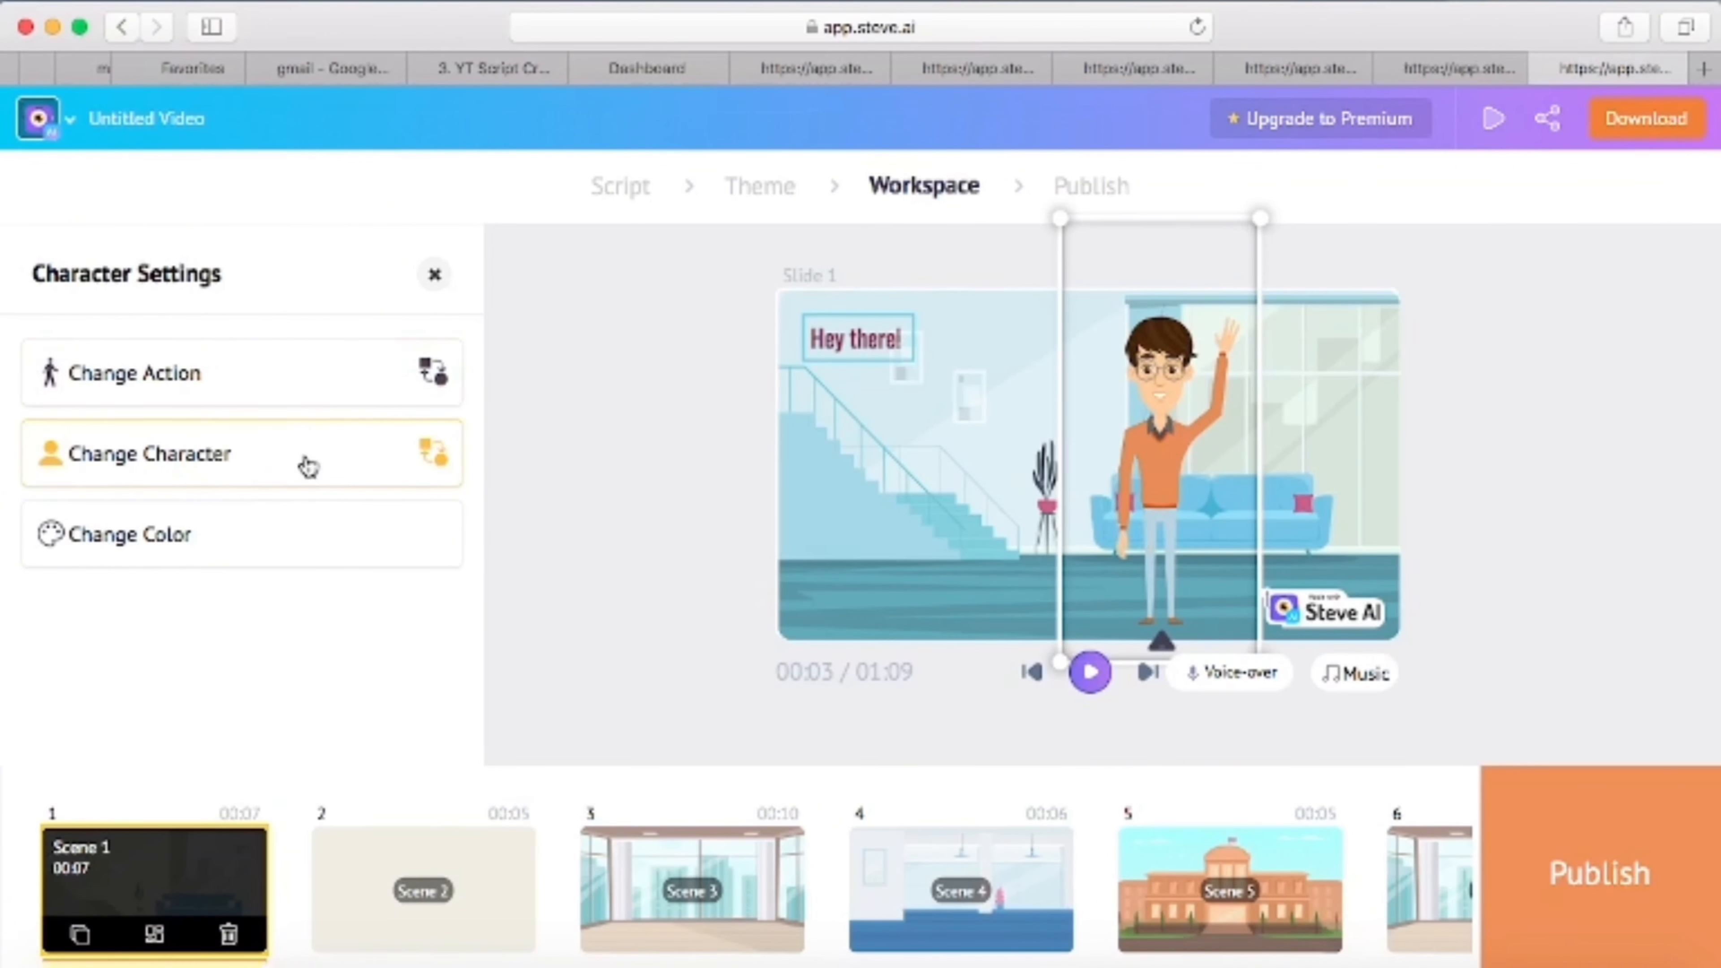
click(308, 467)
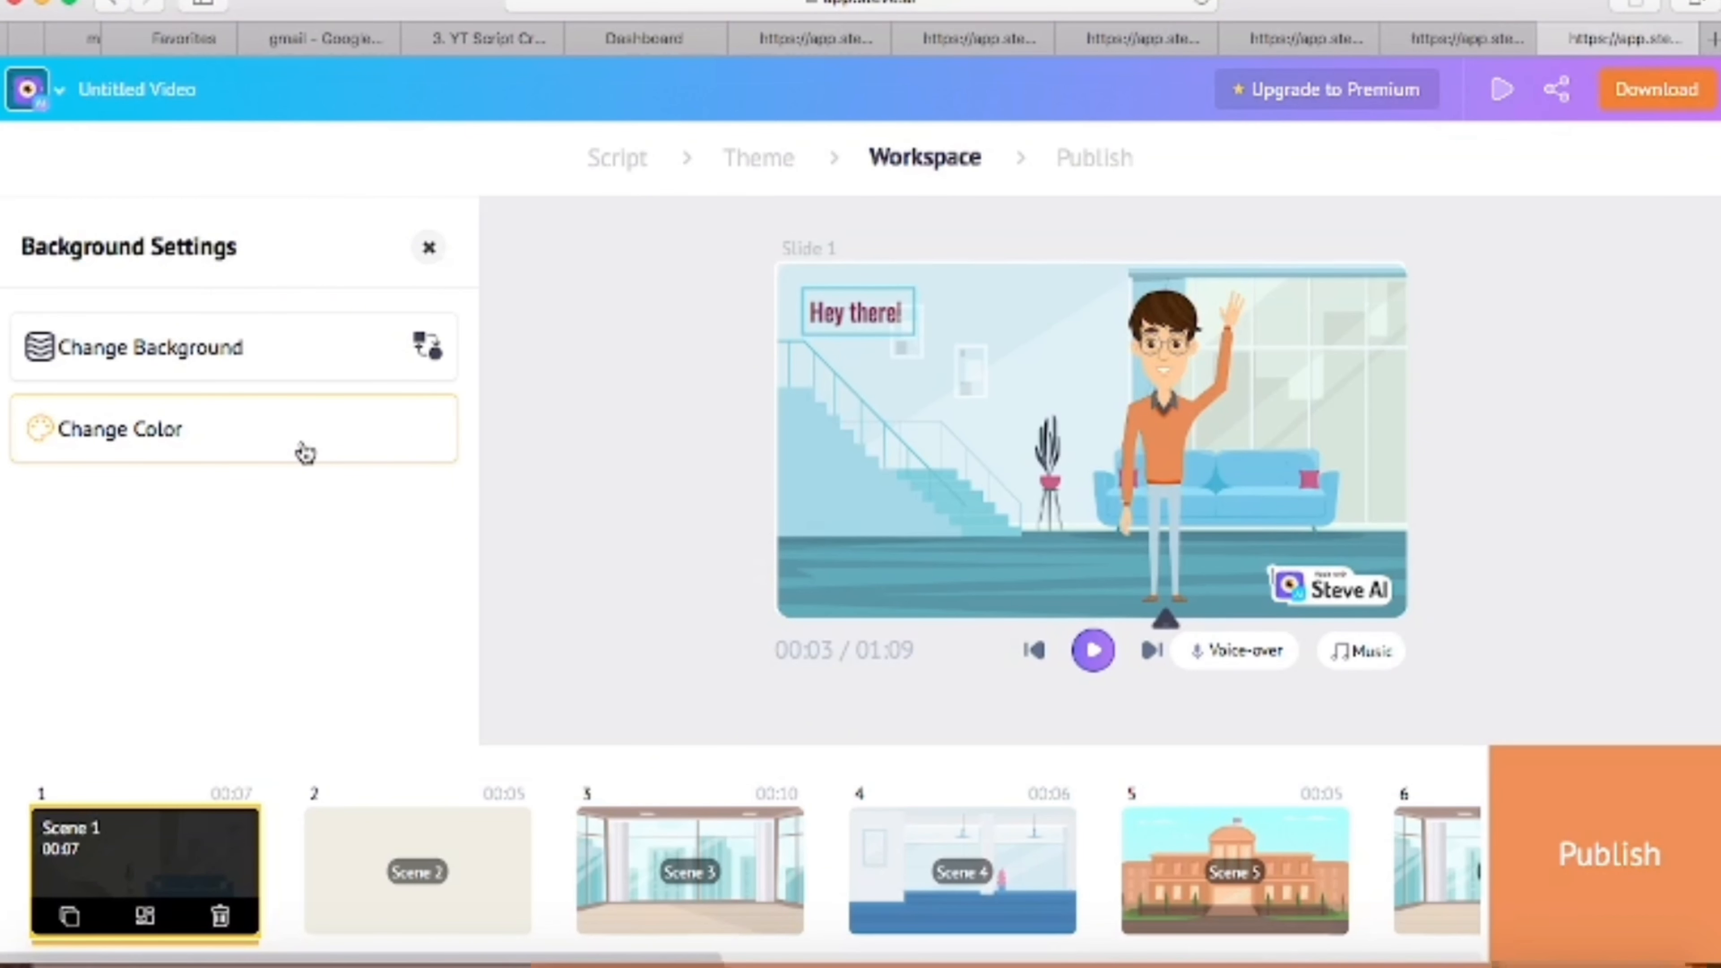
- Browse the available actions for the character in scene 1 and close the action library
click(1189, 463)
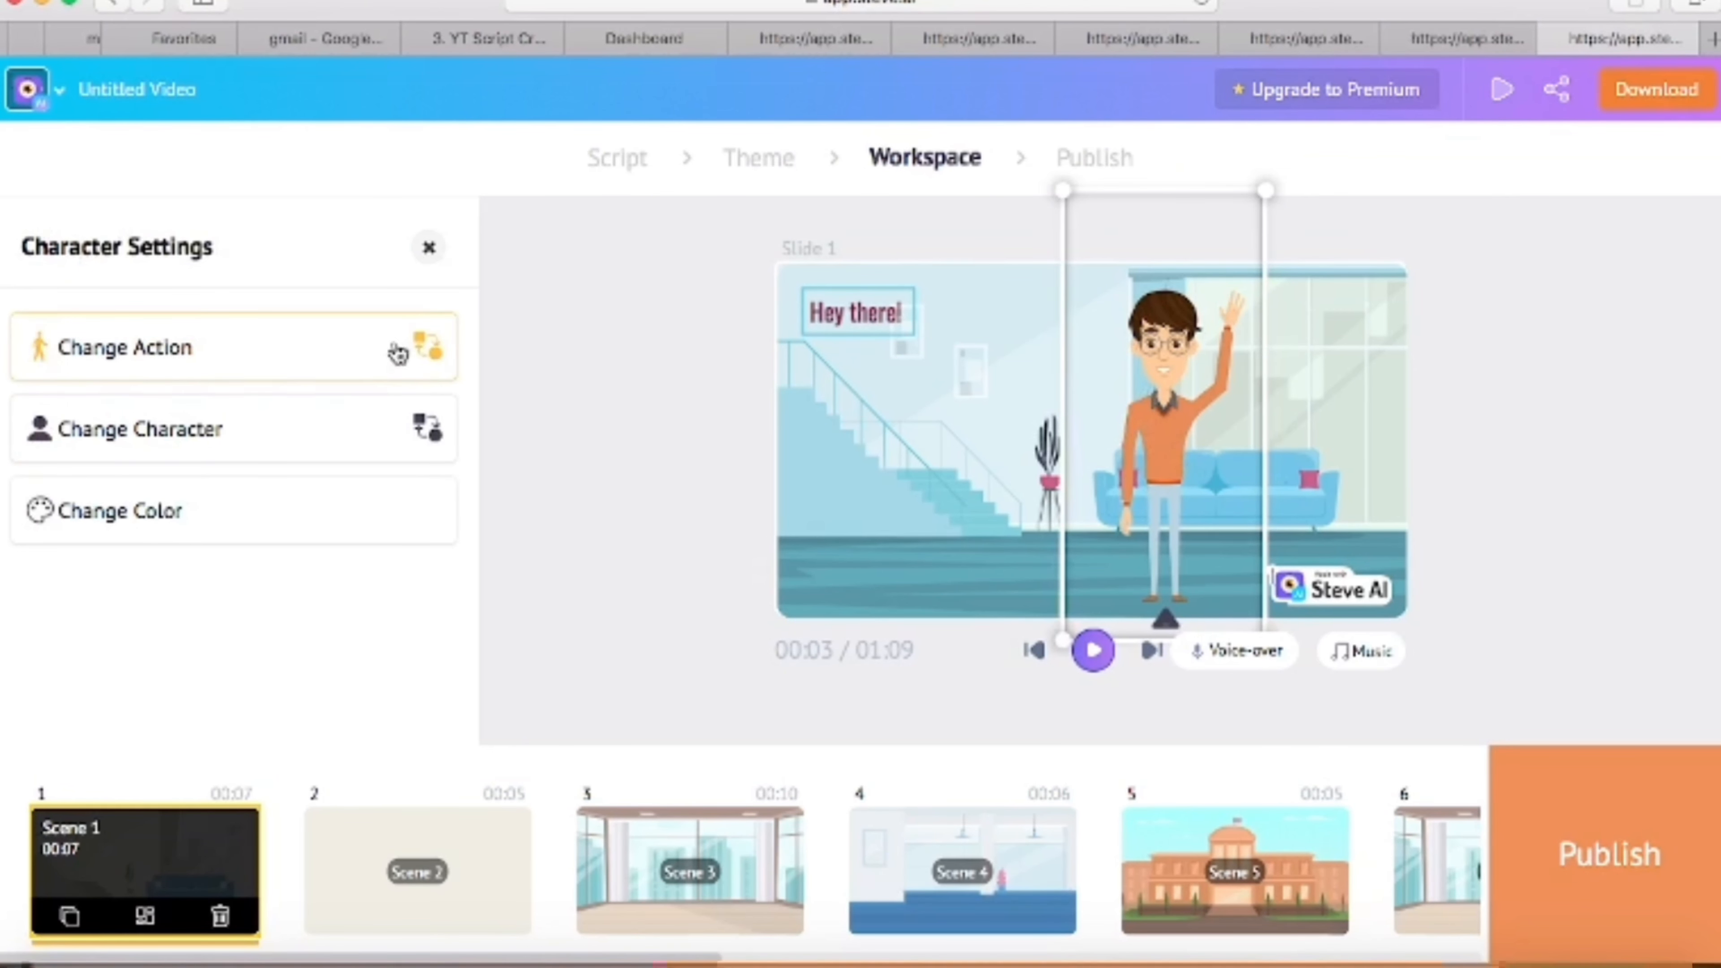
click(355, 360)
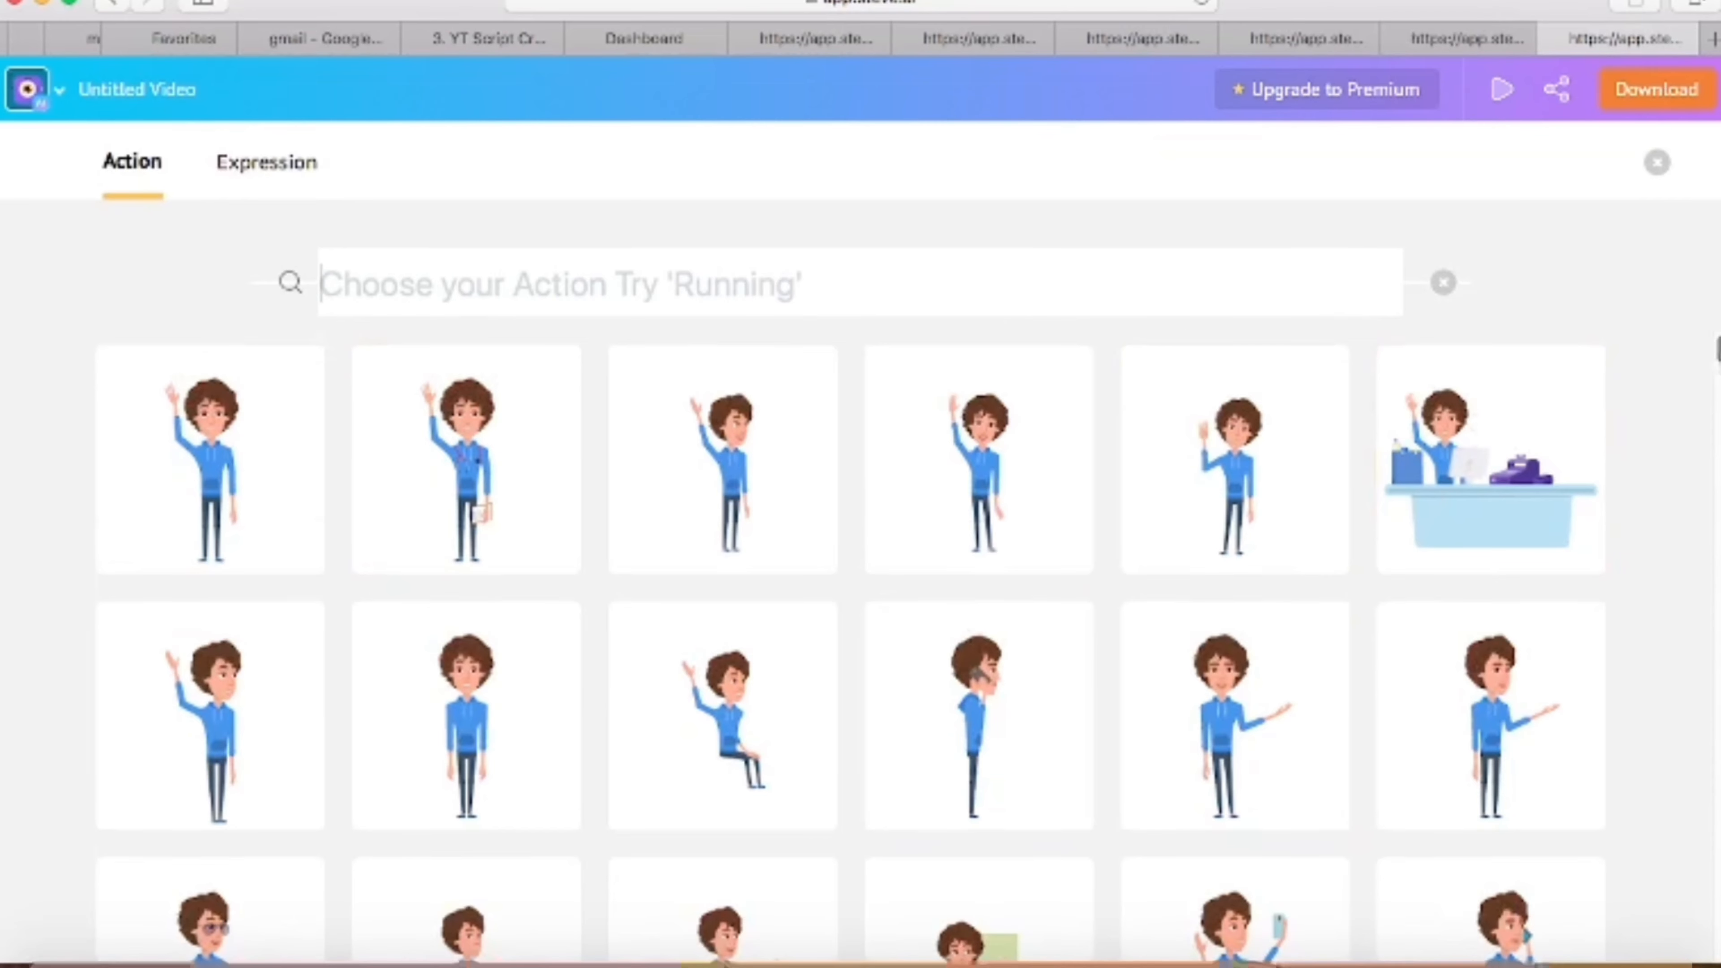
scroll(850, 648, down, 10)
scroll(850, 647, down, 10)
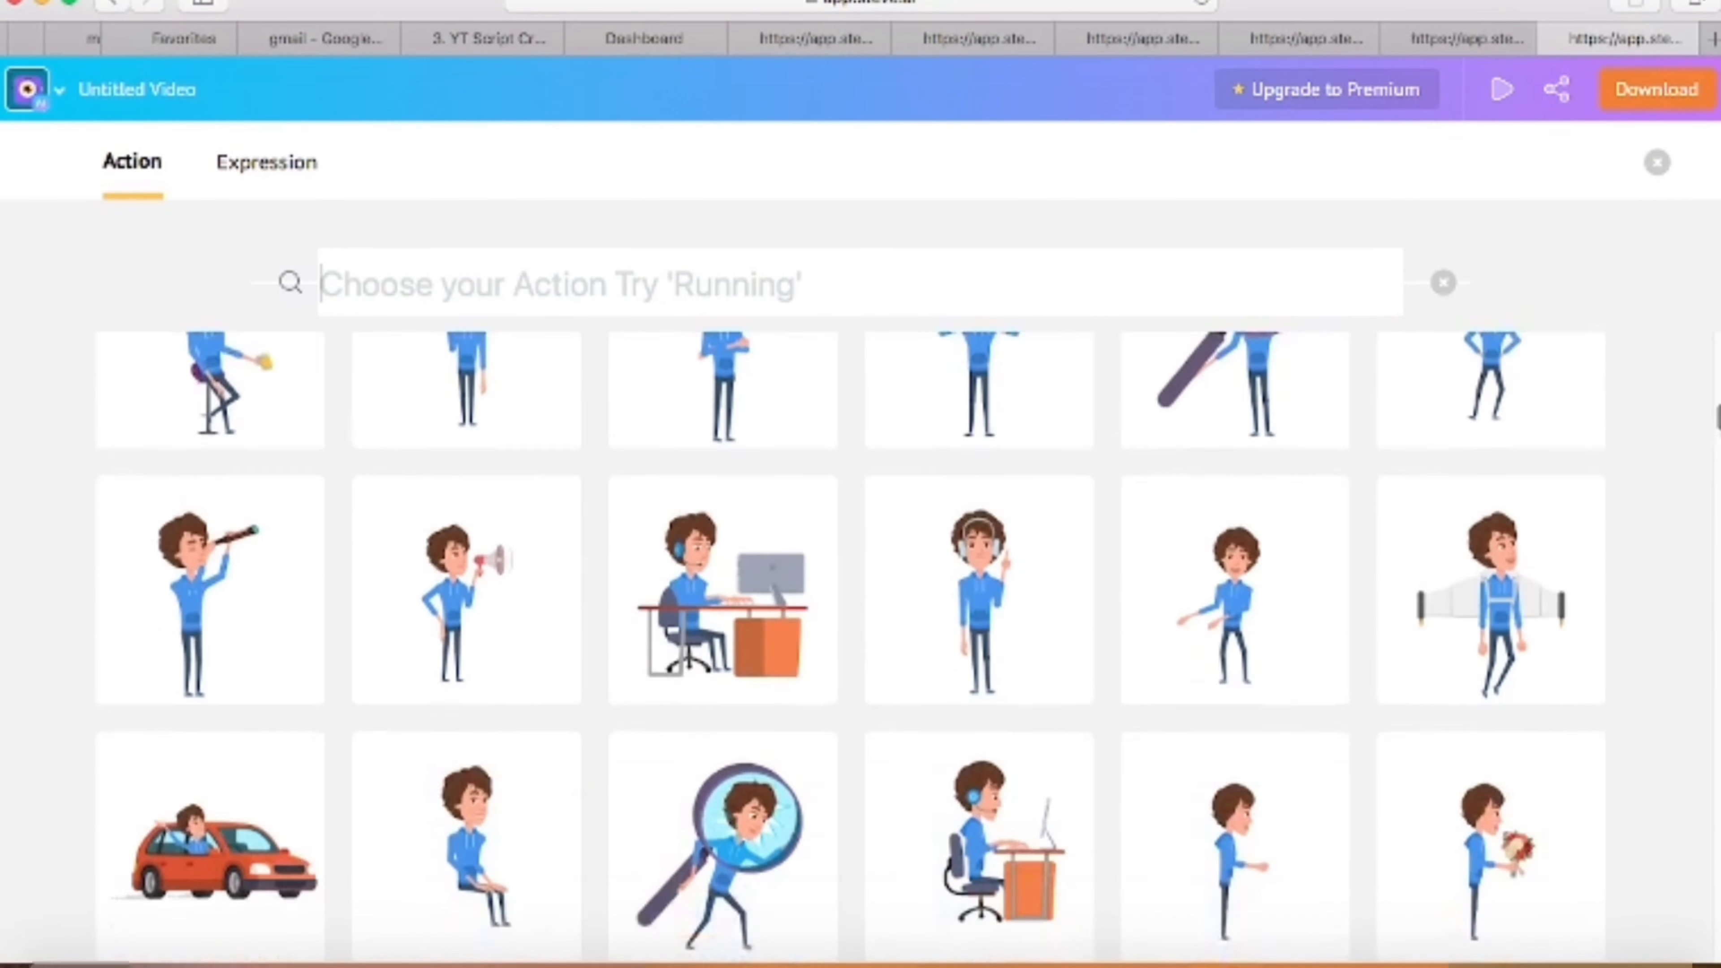
scroll(850, 648, down, 10)
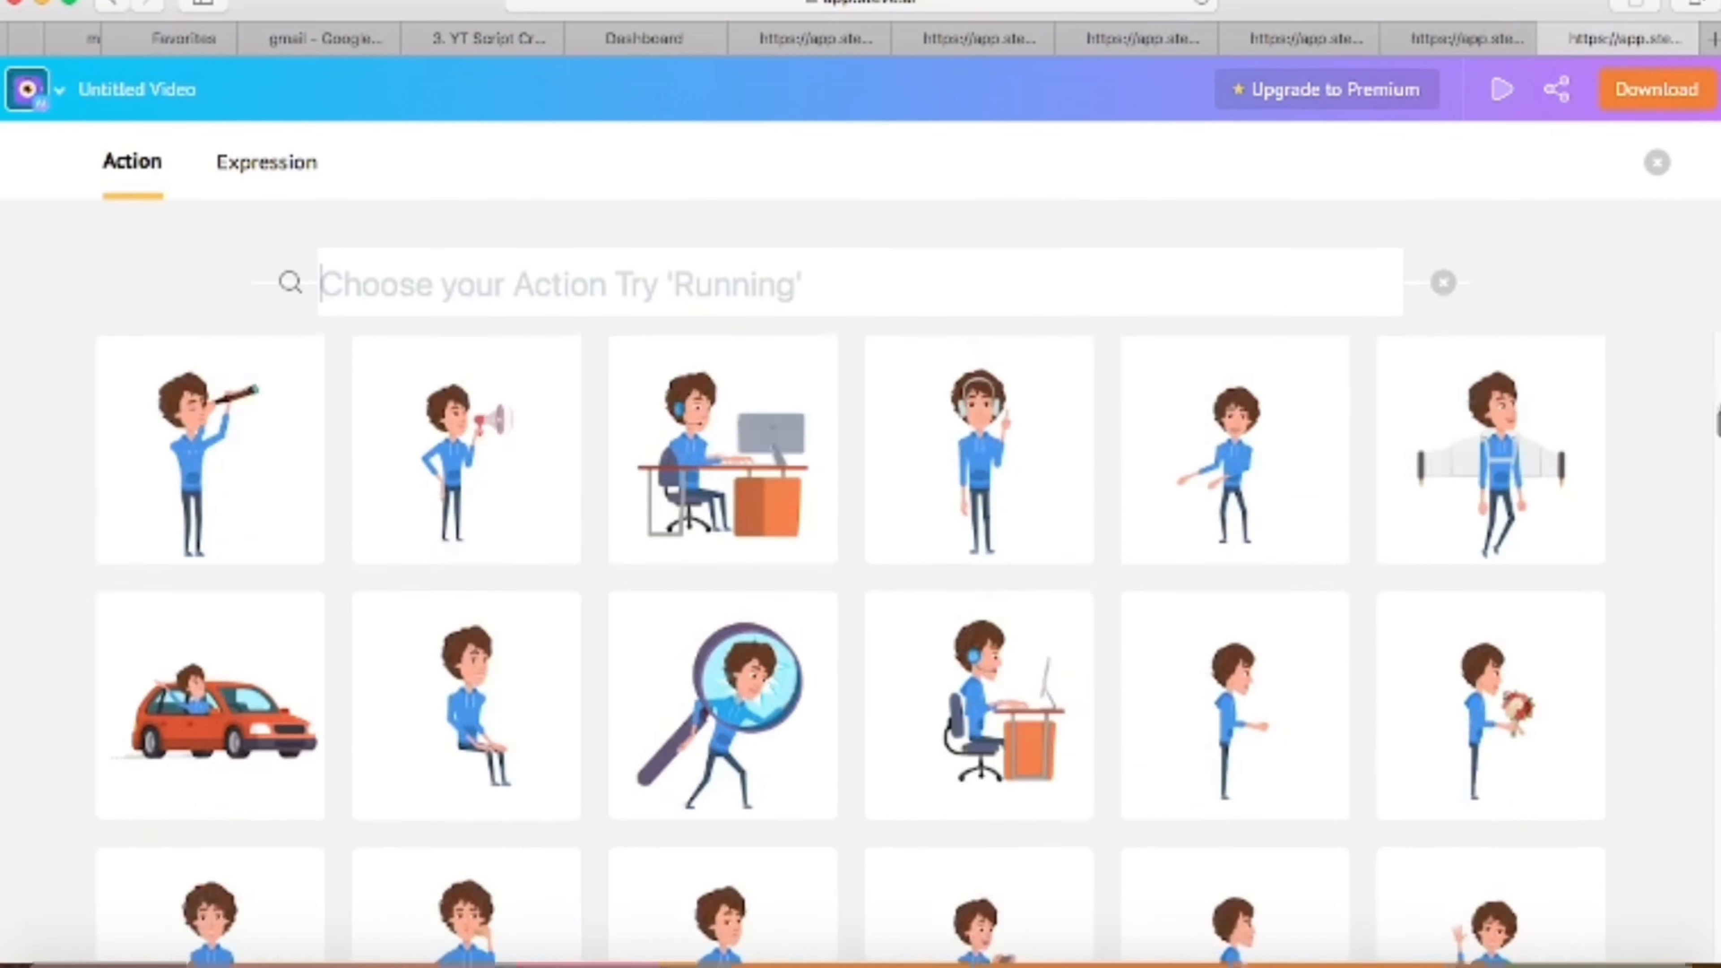
click(1656, 161)
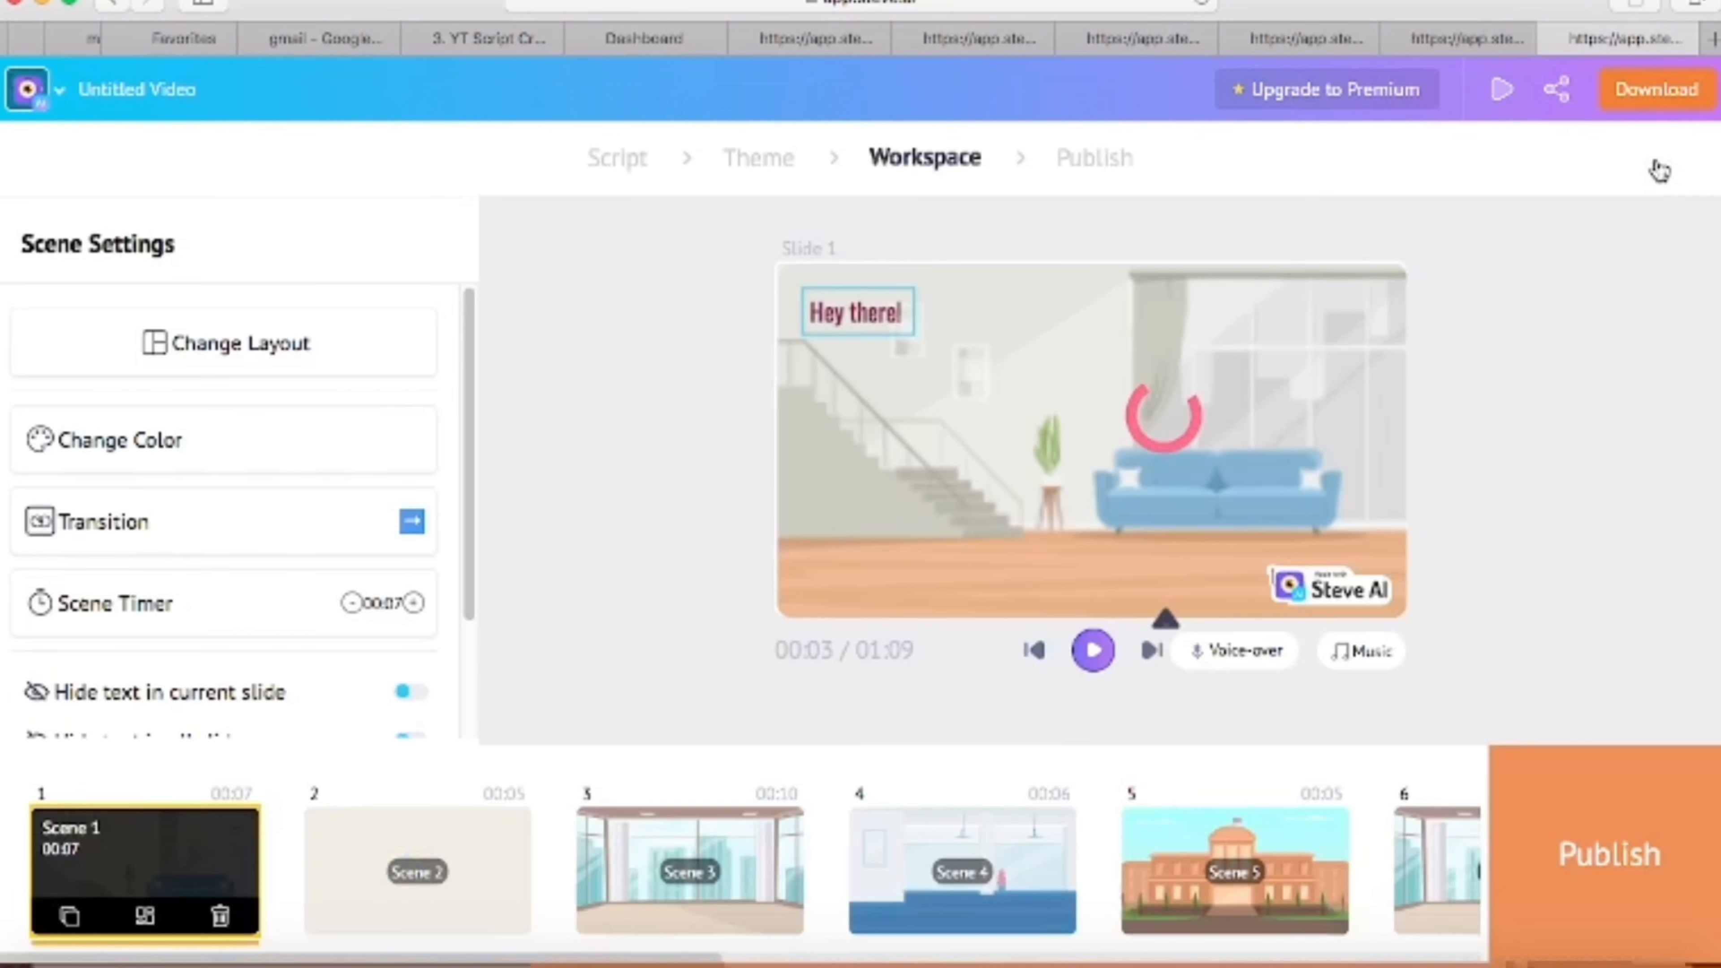
- Preview scenes 2, 3 and 5 of the video in the workspace
click(511, 865)
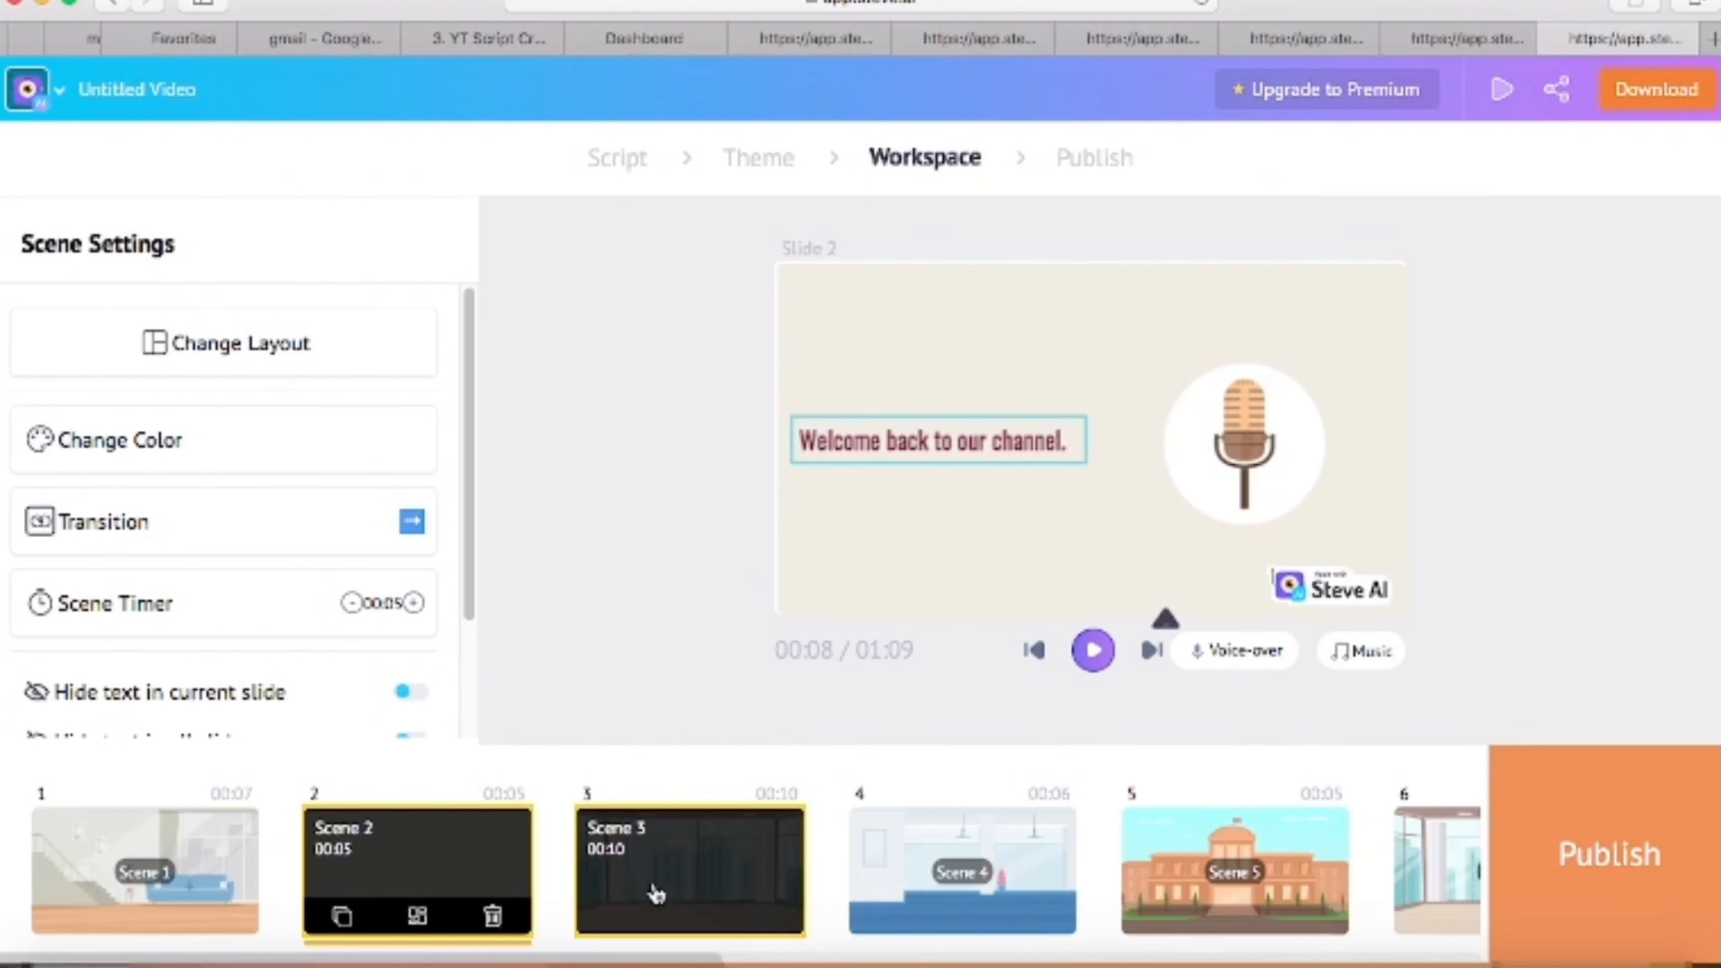
click(639, 899)
click(1233, 881)
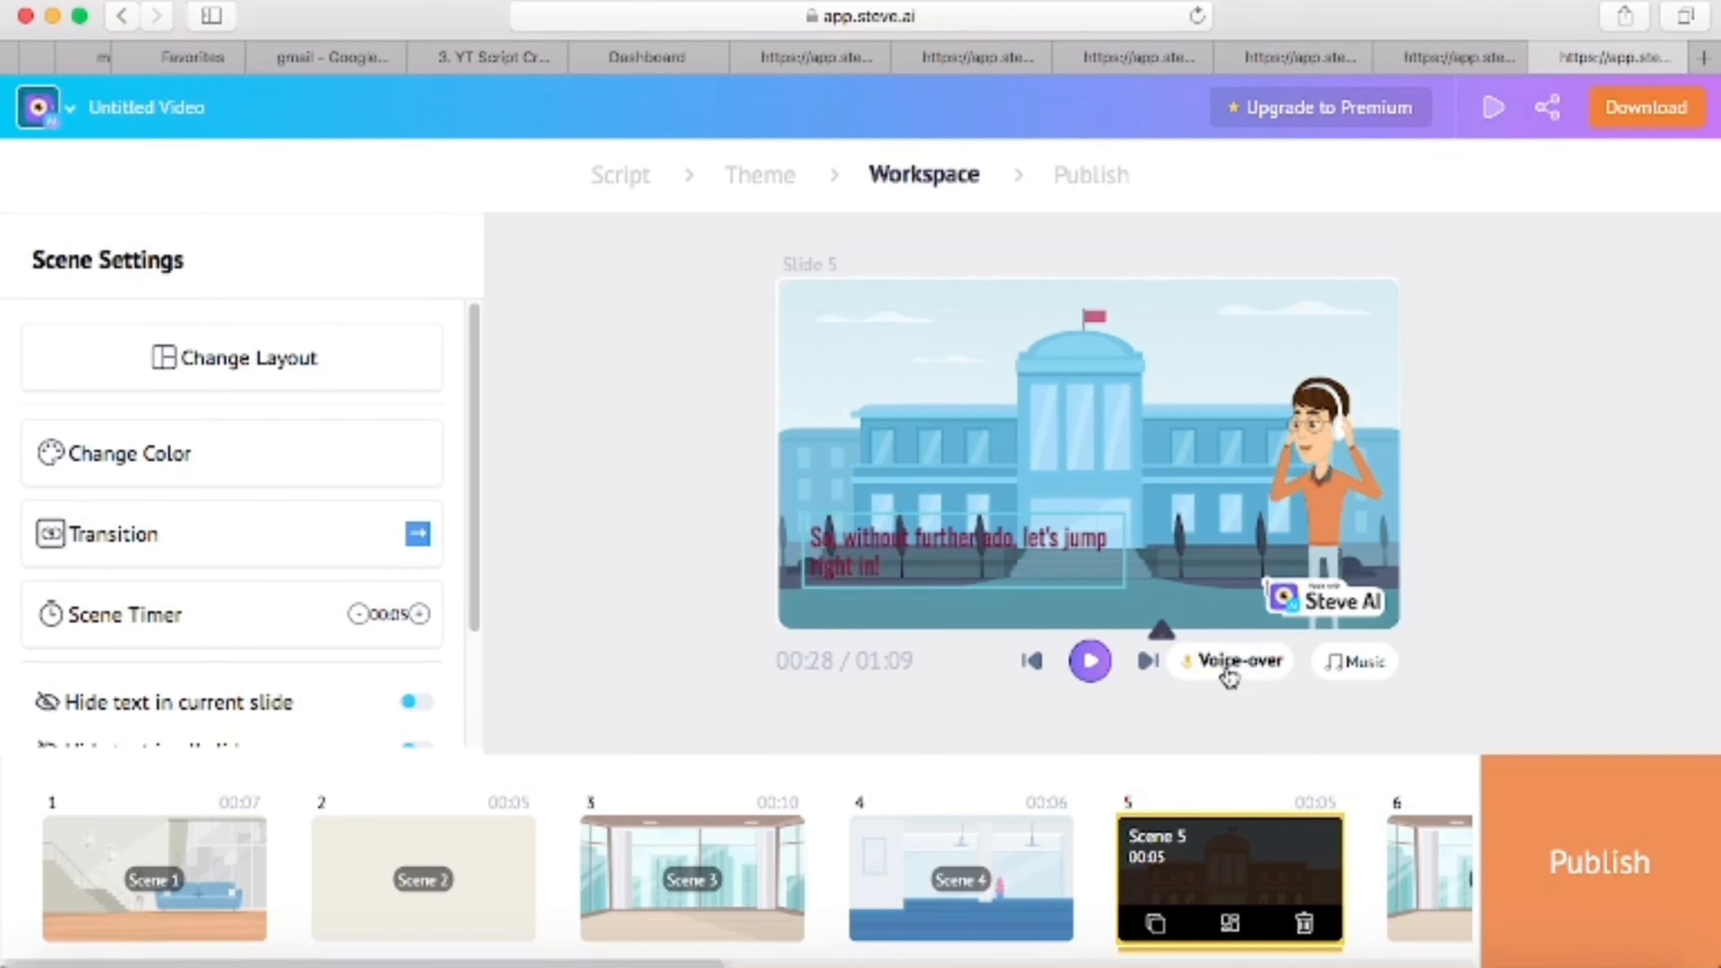
- Add a generated Steve voice-over to the video in English with the US accent, Female gender and the Joanna voice
click(1229, 668)
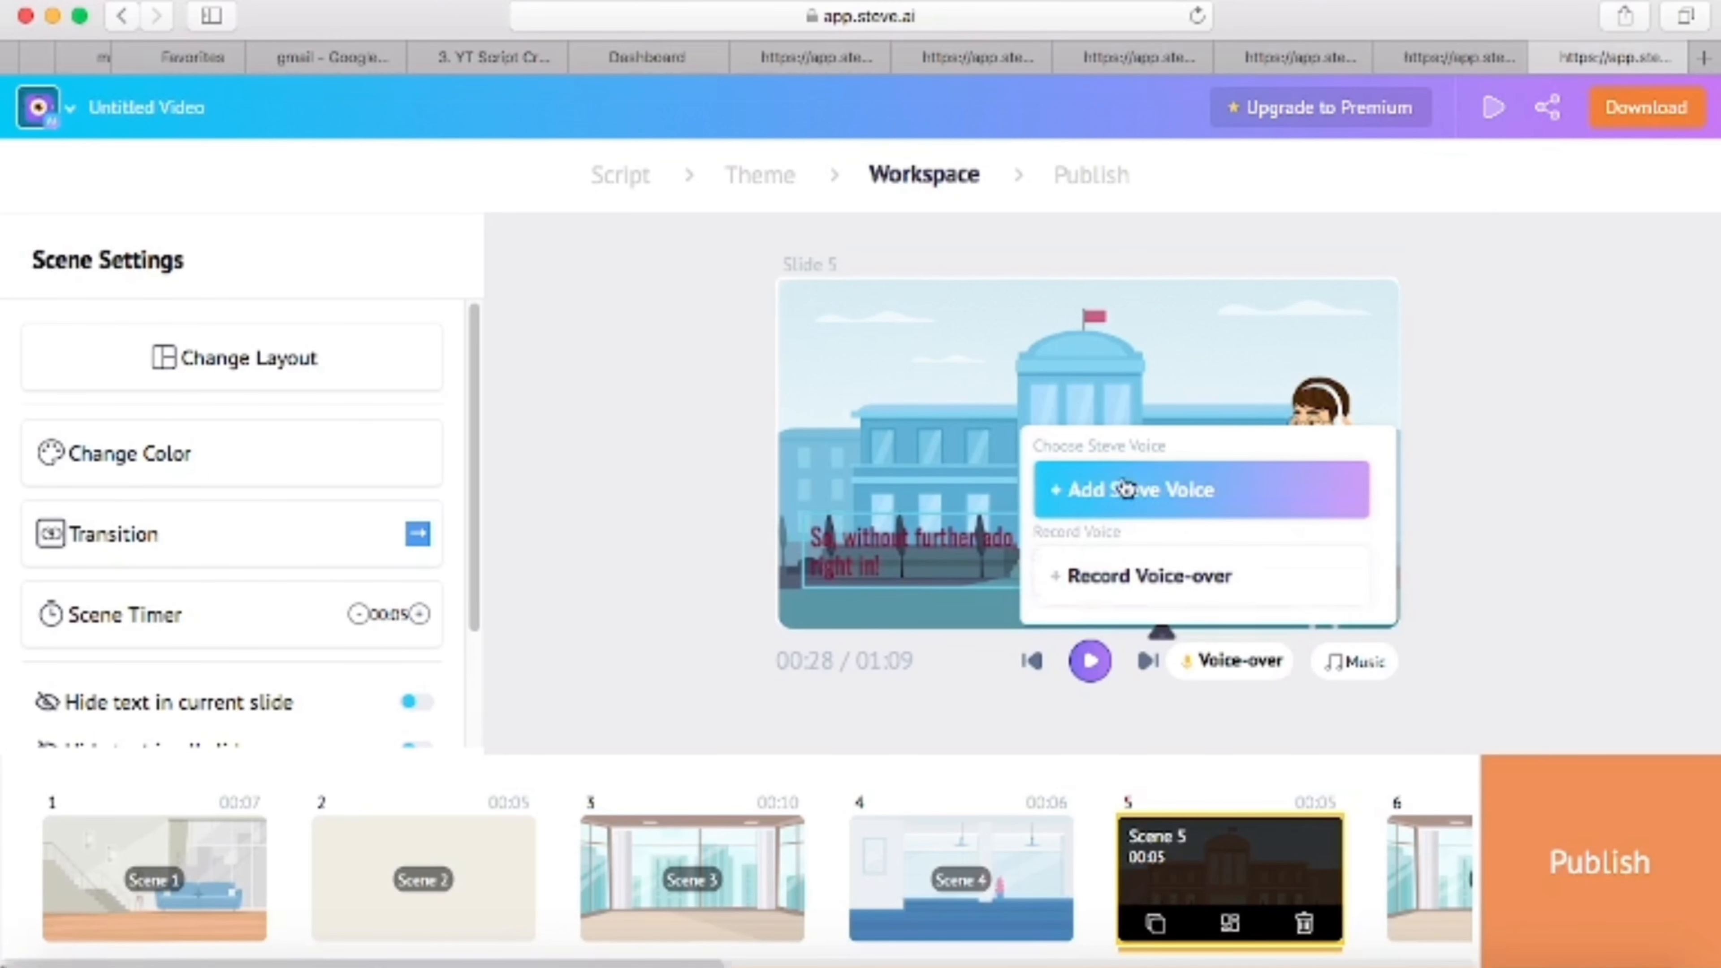
click(1112, 502)
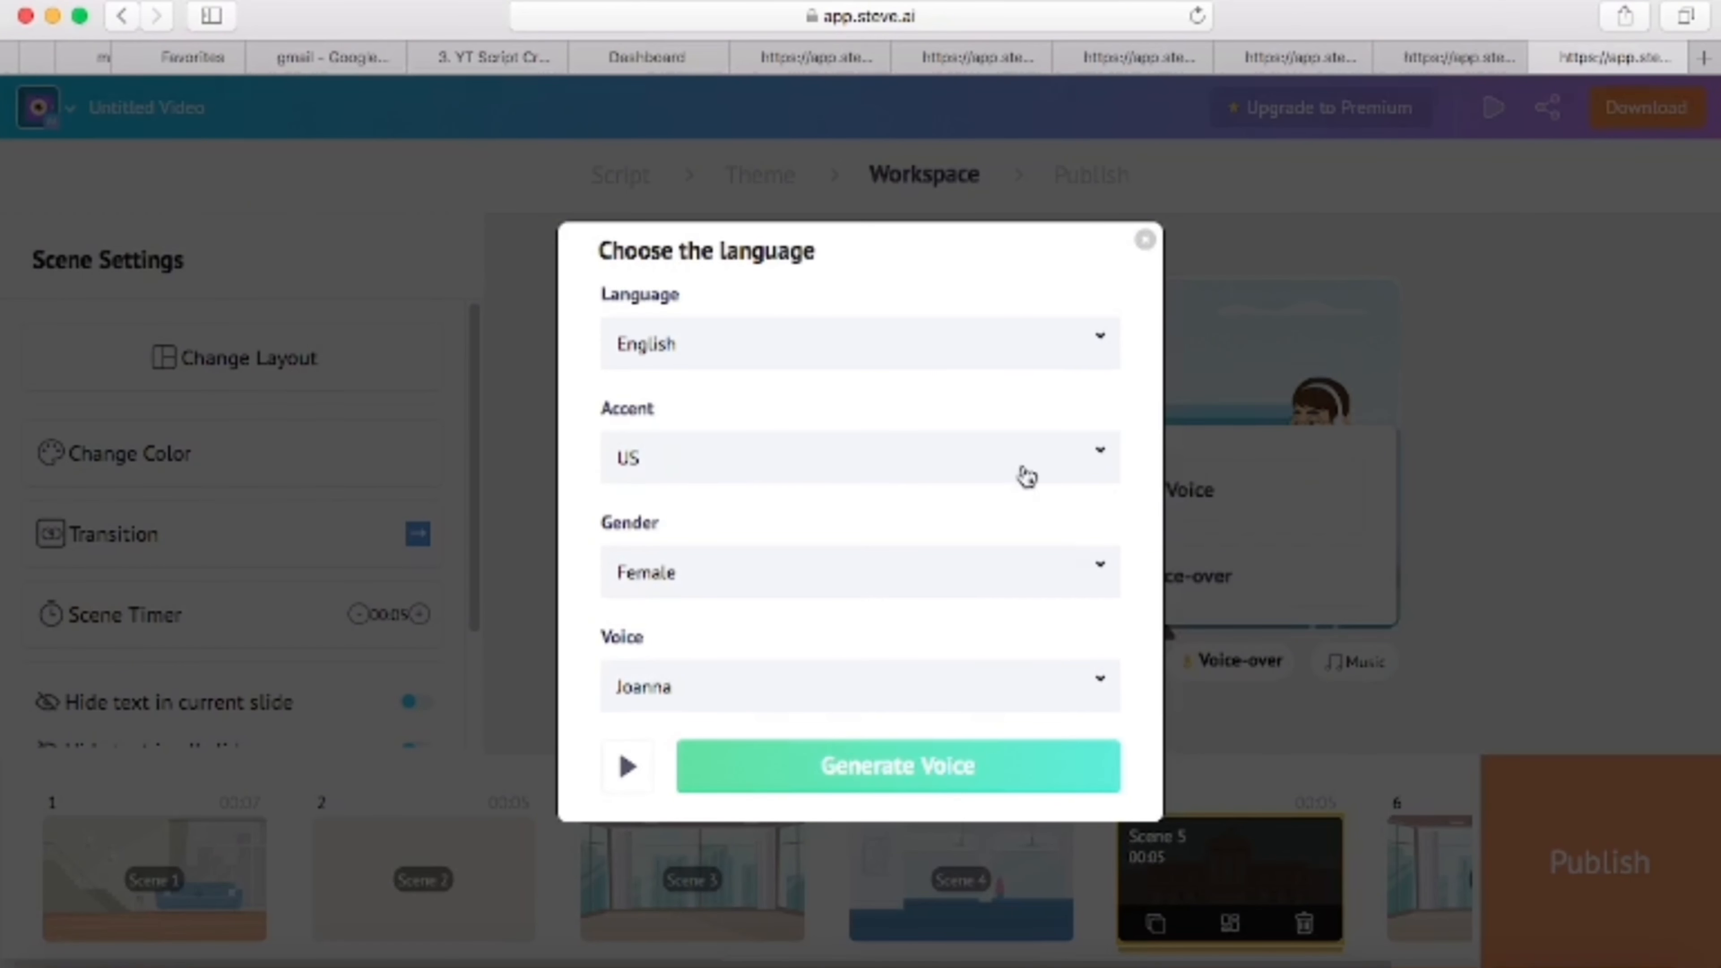
click(1100, 461)
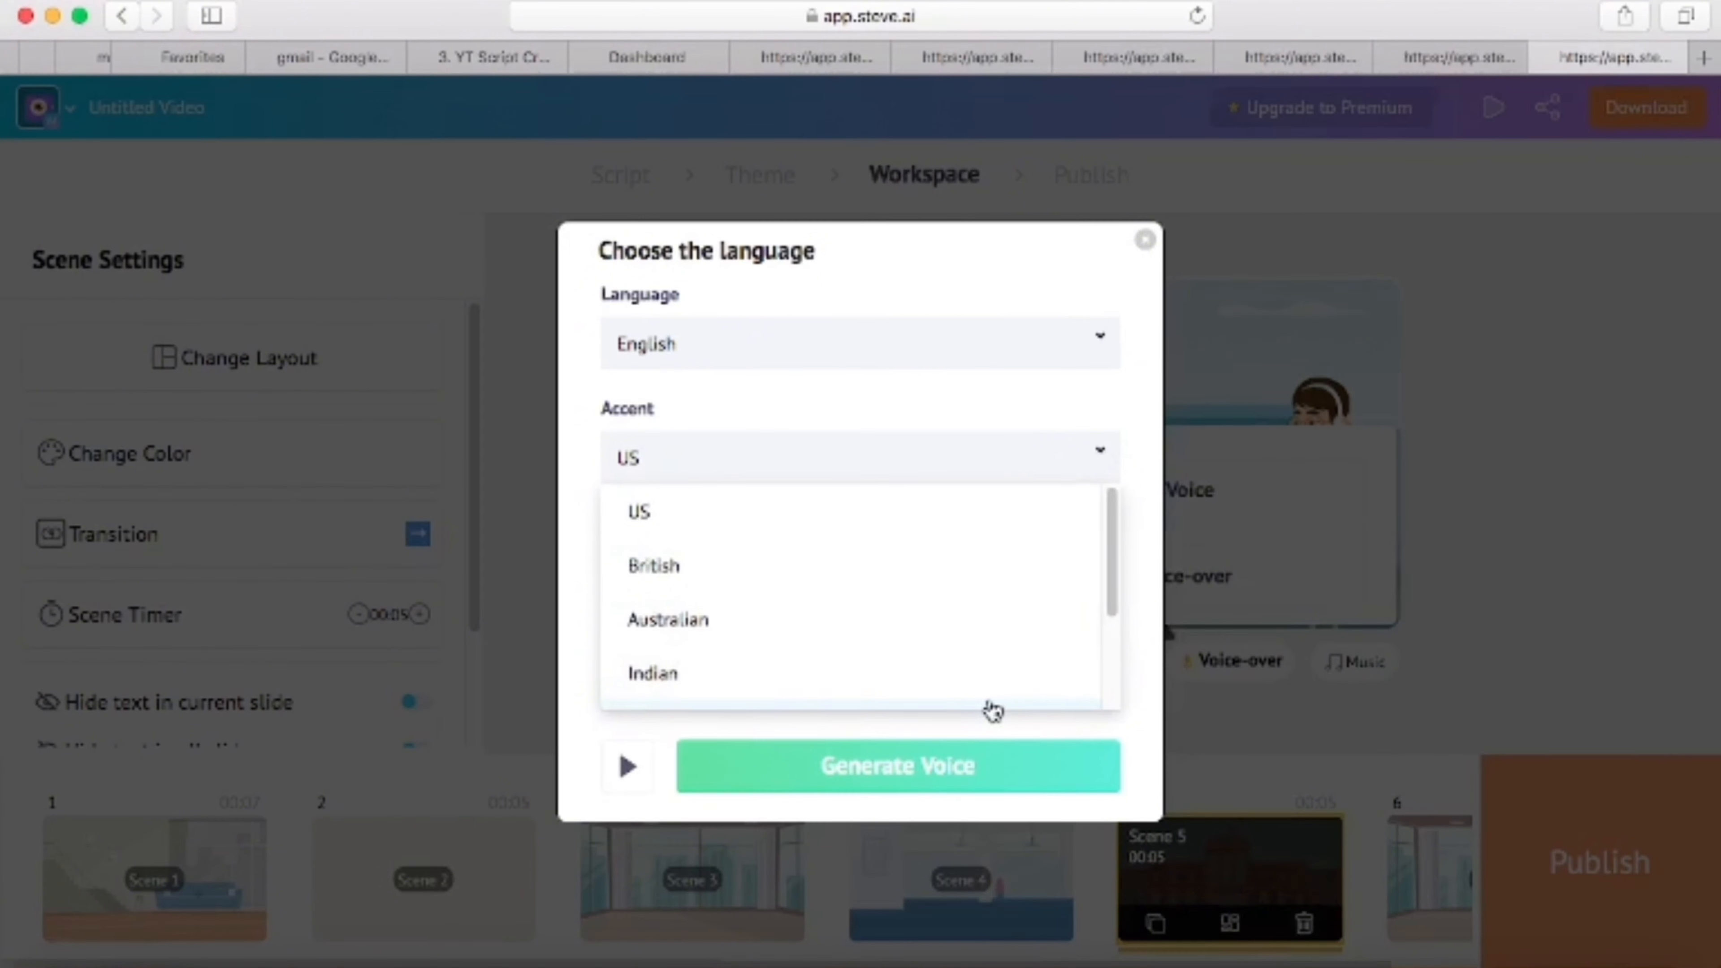
scroll(1116, 661, down, 3)
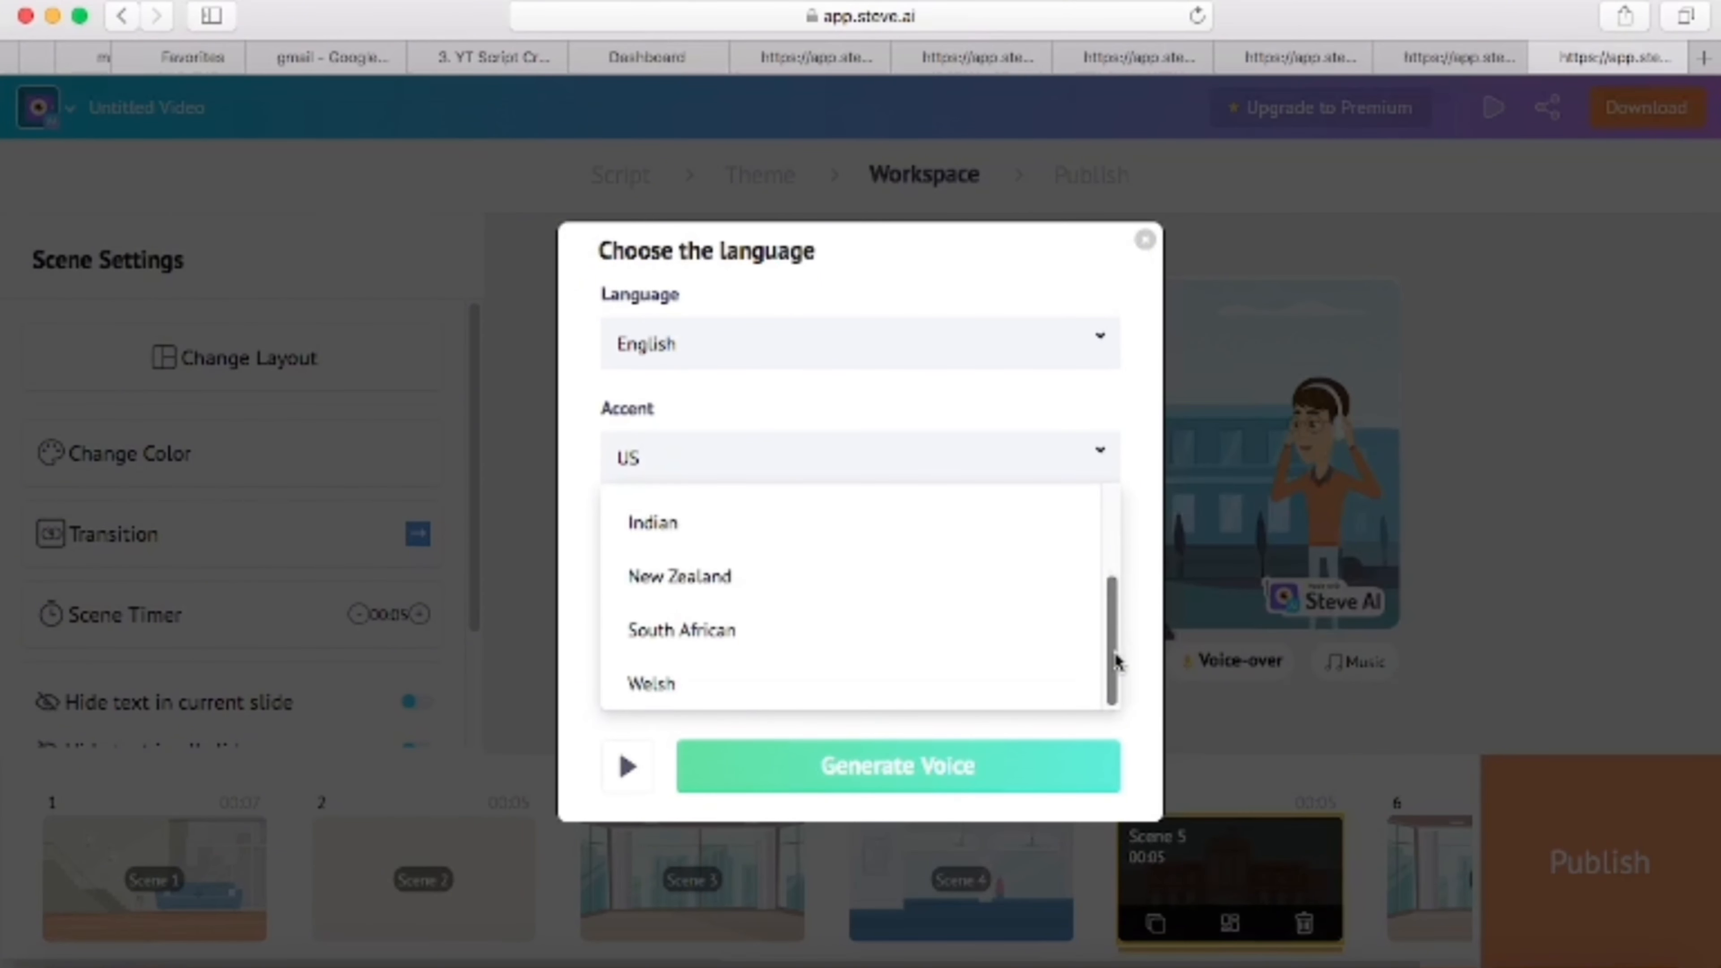
click(835, 774)
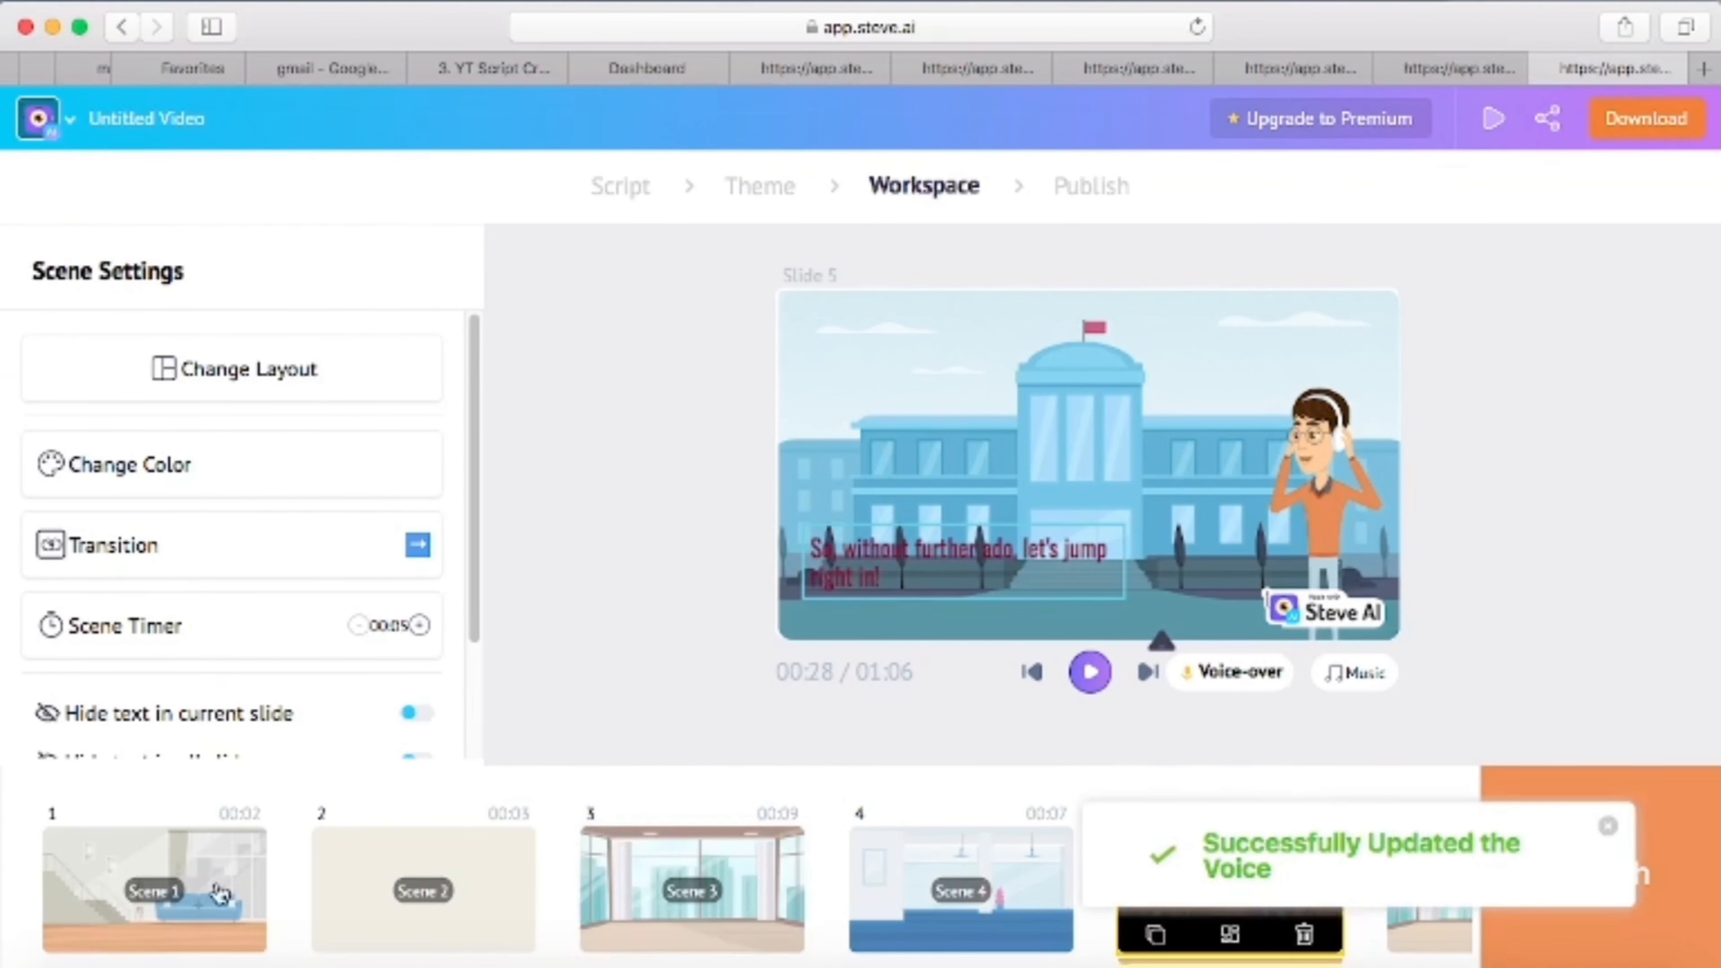
- Check scenes 1 and 5, and replace the background music with the "There Restless..." track from the music library
click(237, 867)
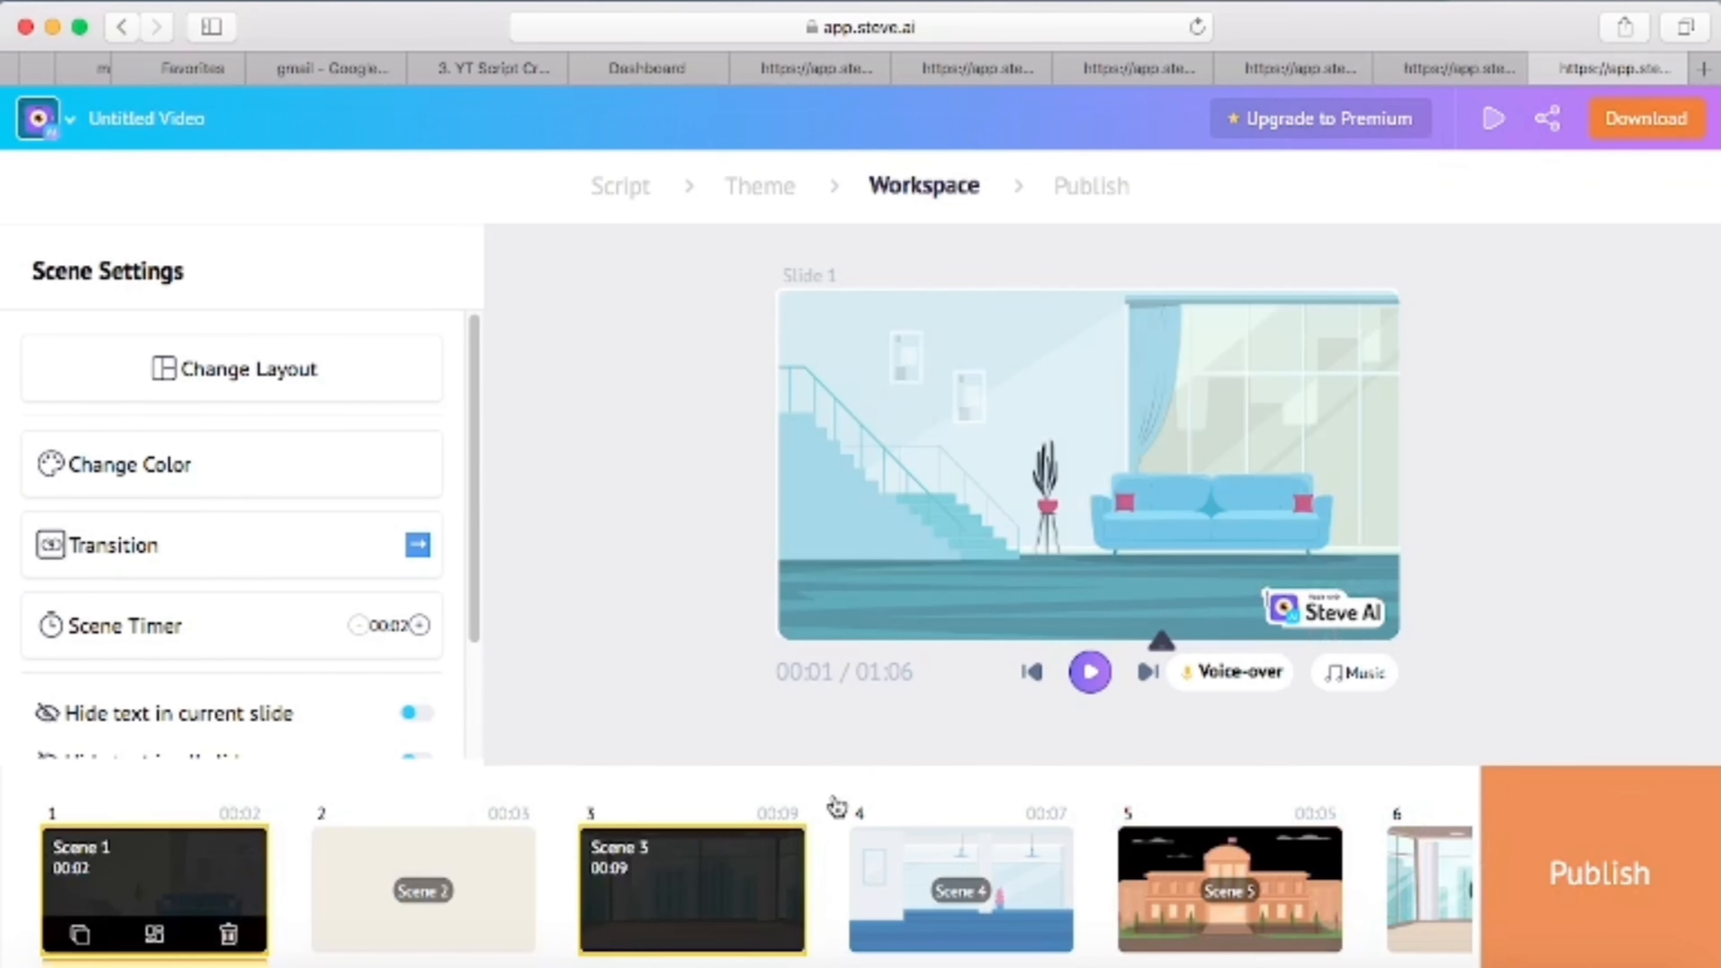
click(1219, 881)
click(1357, 674)
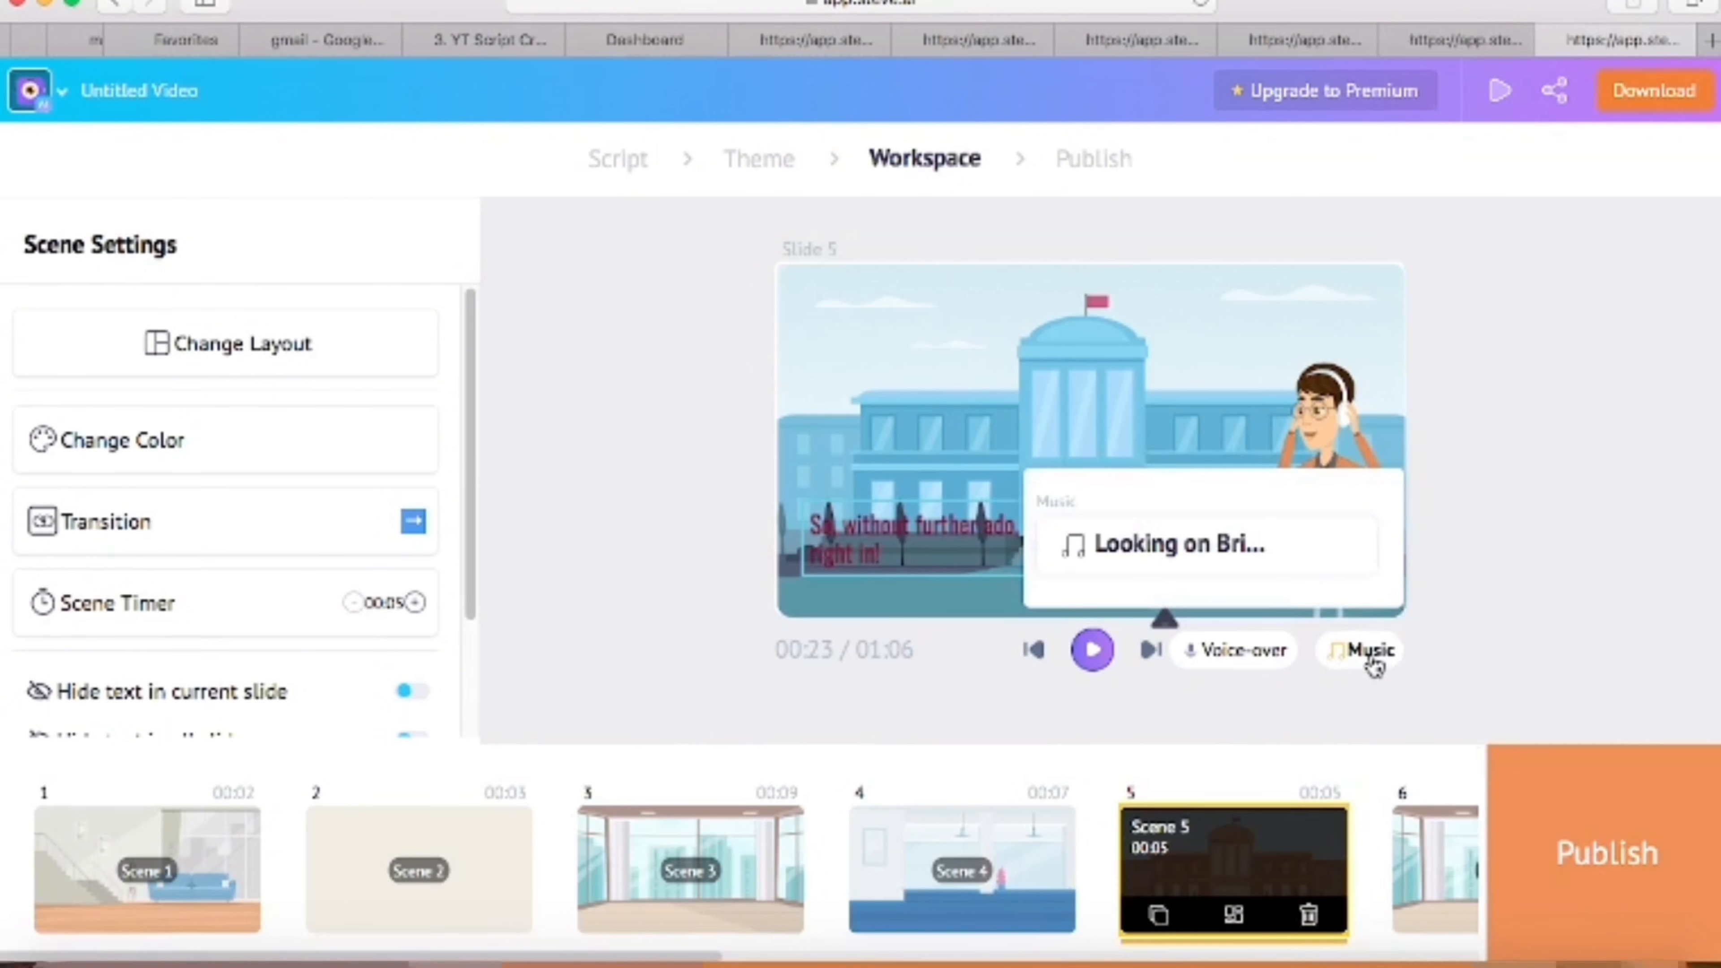
click(1187, 549)
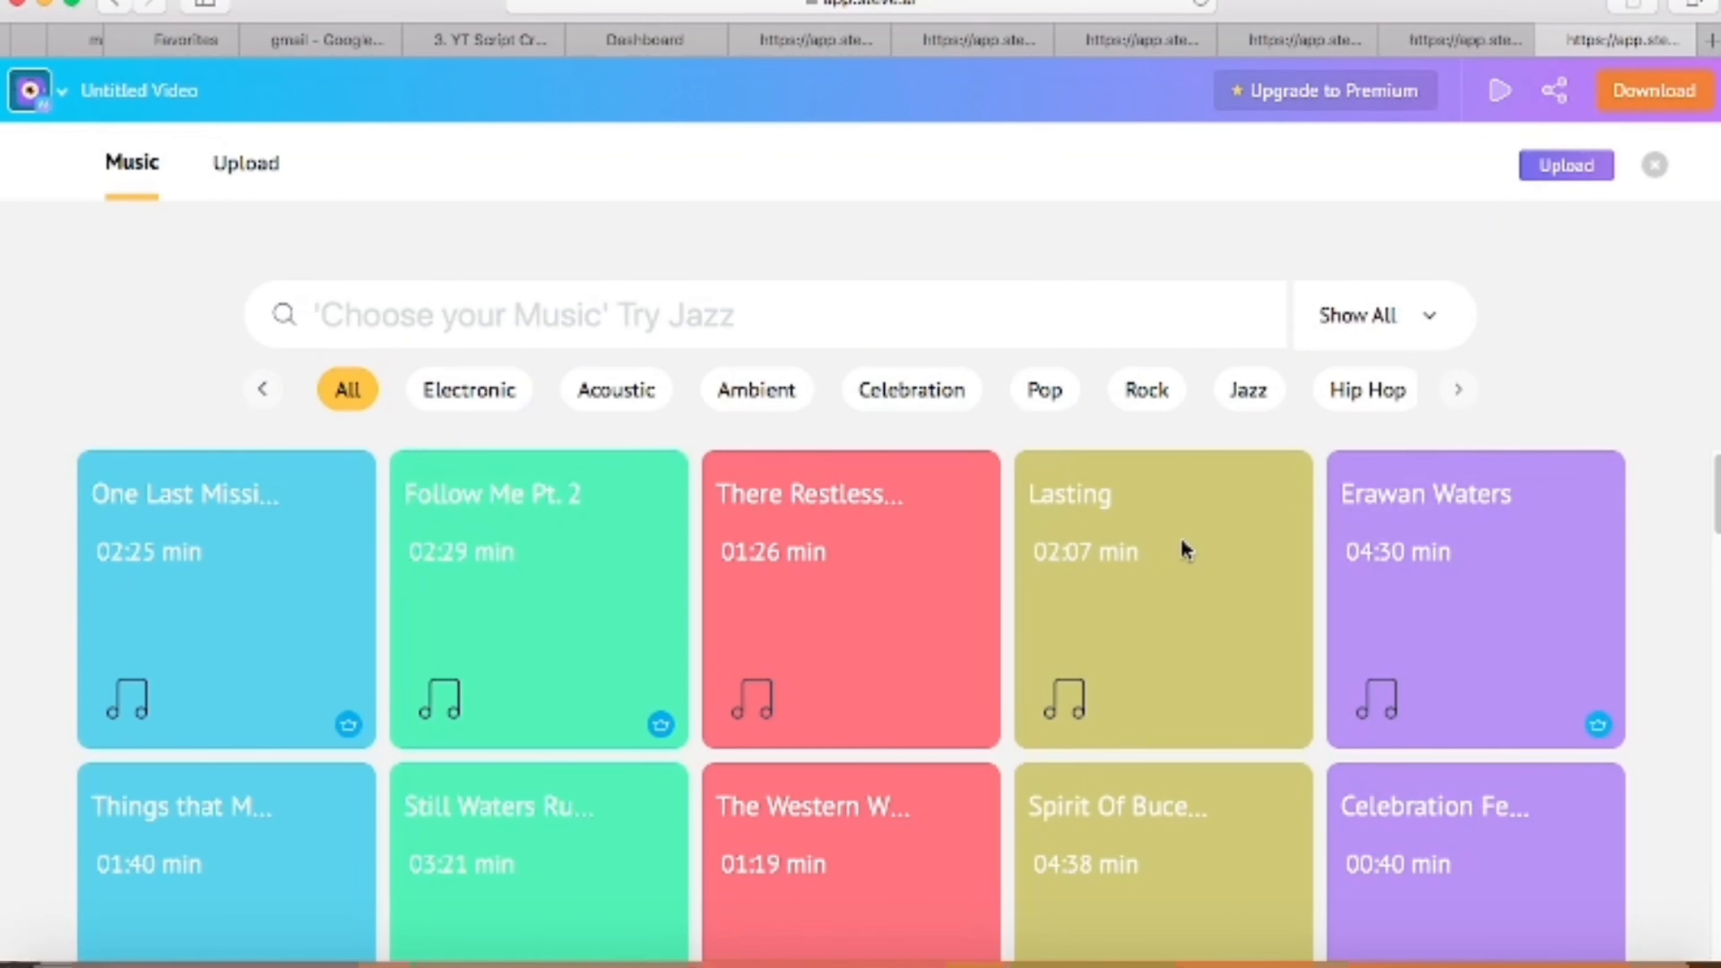
mouse_move(211, 661)
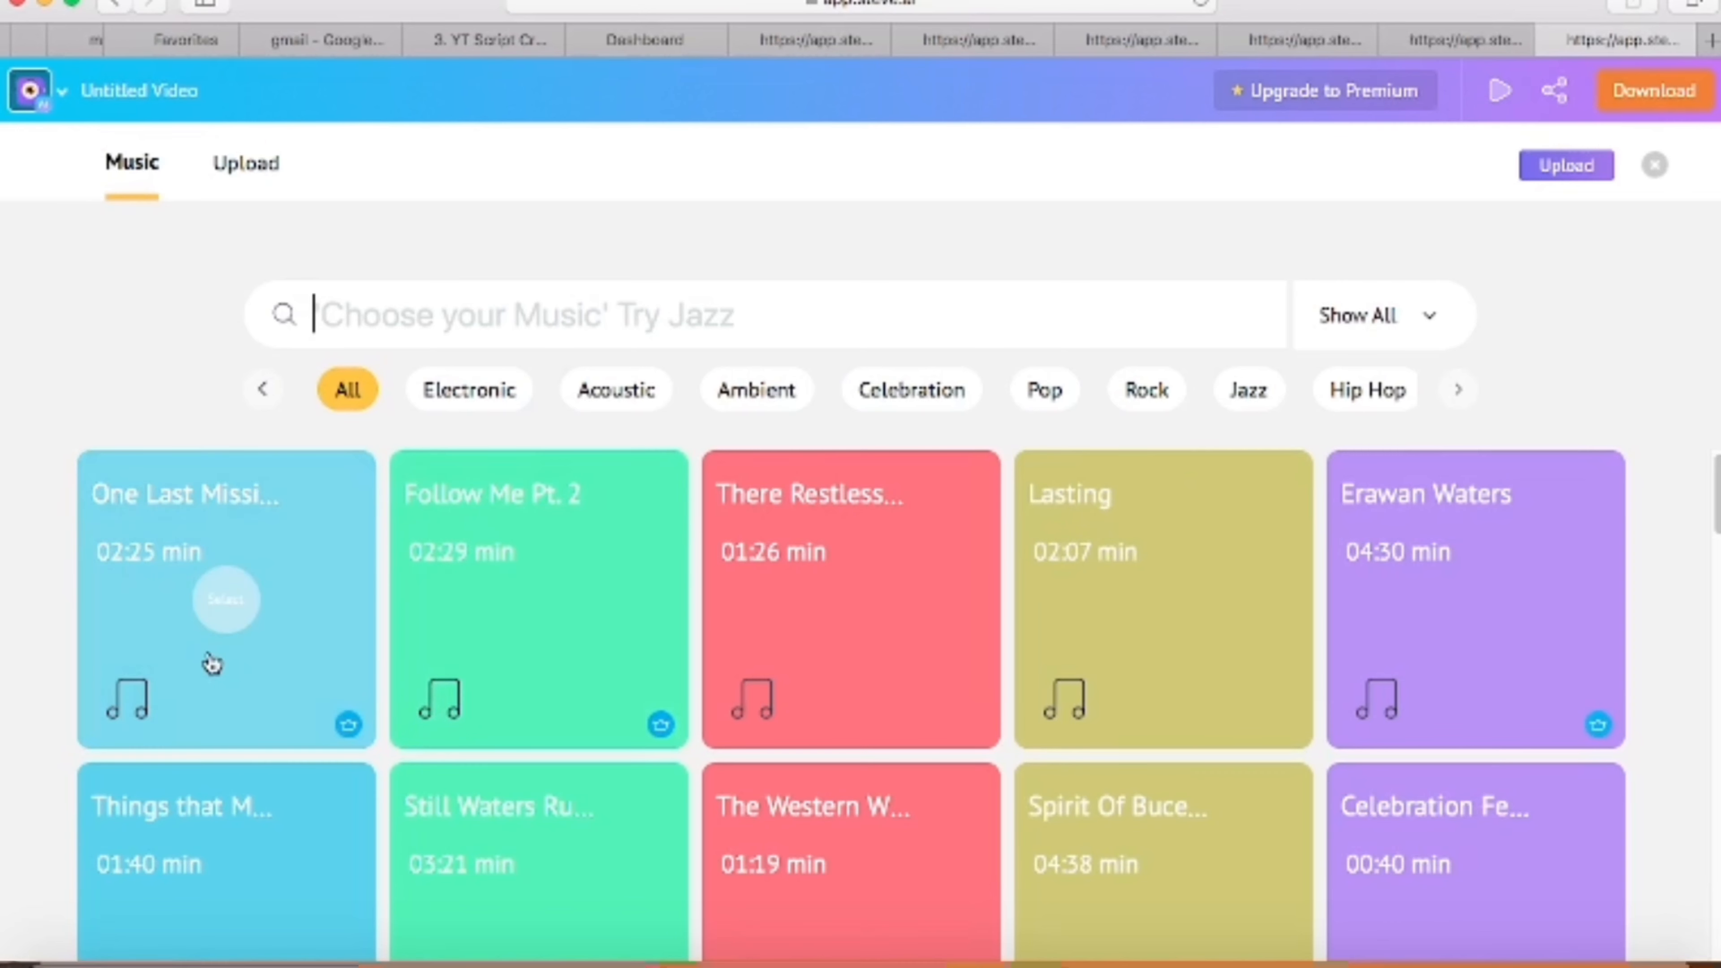
mouse_move(555, 705)
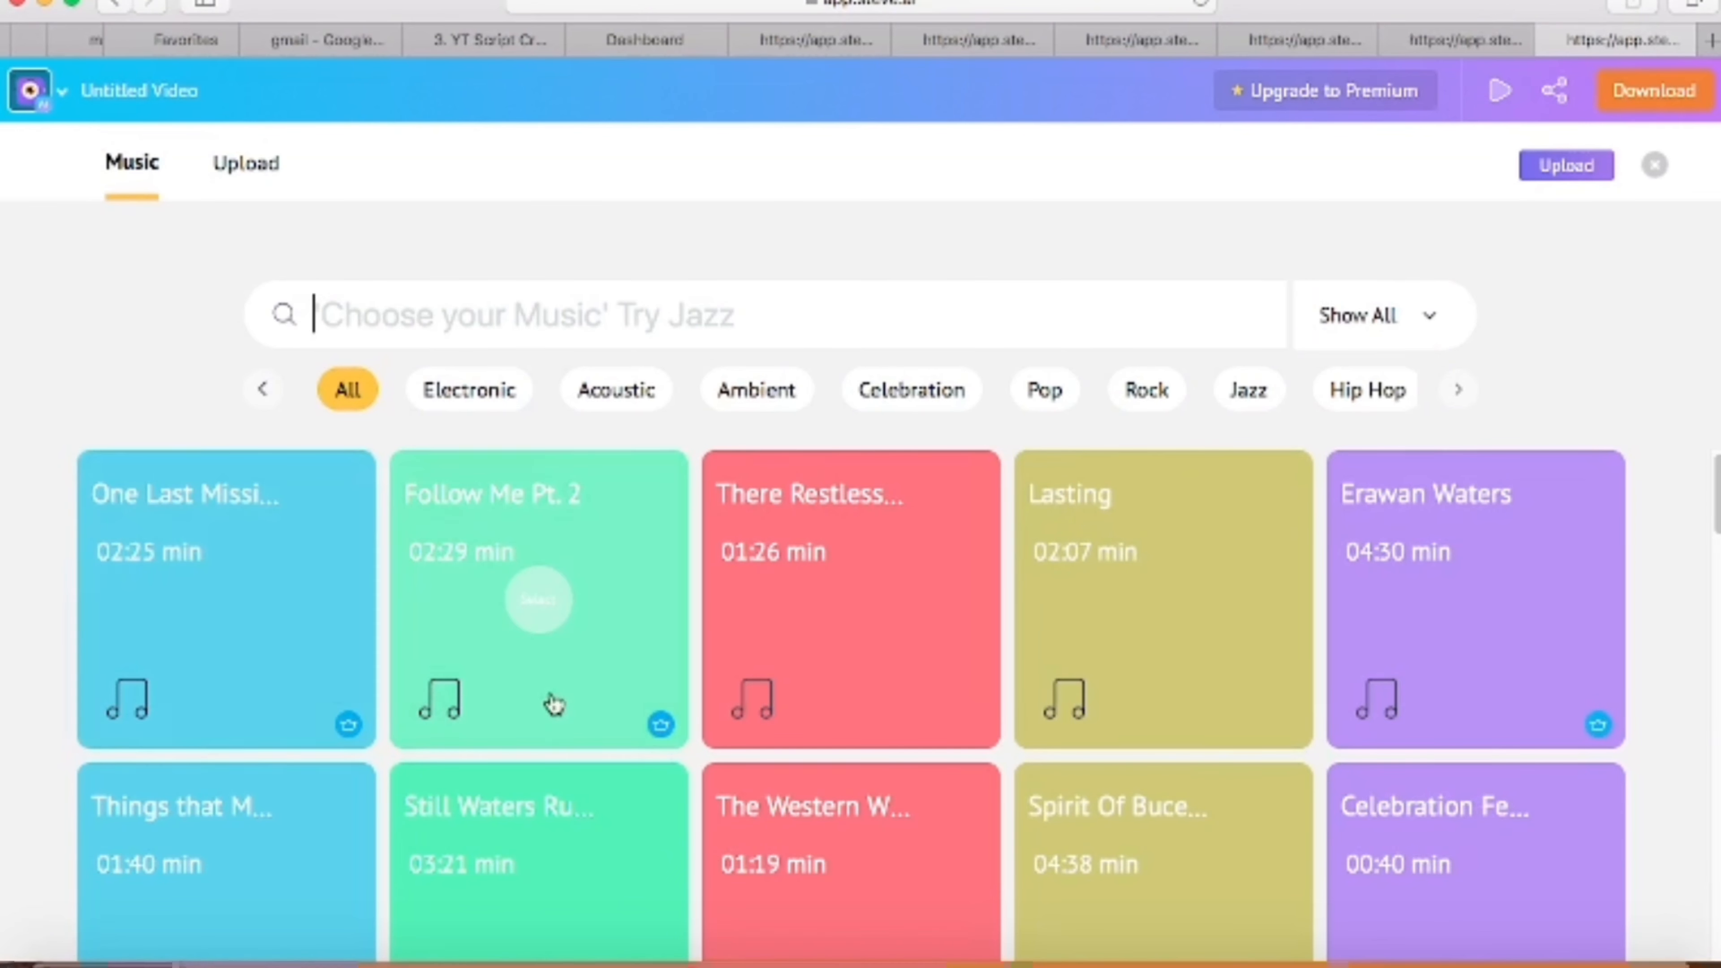
mouse_move(810, 603)
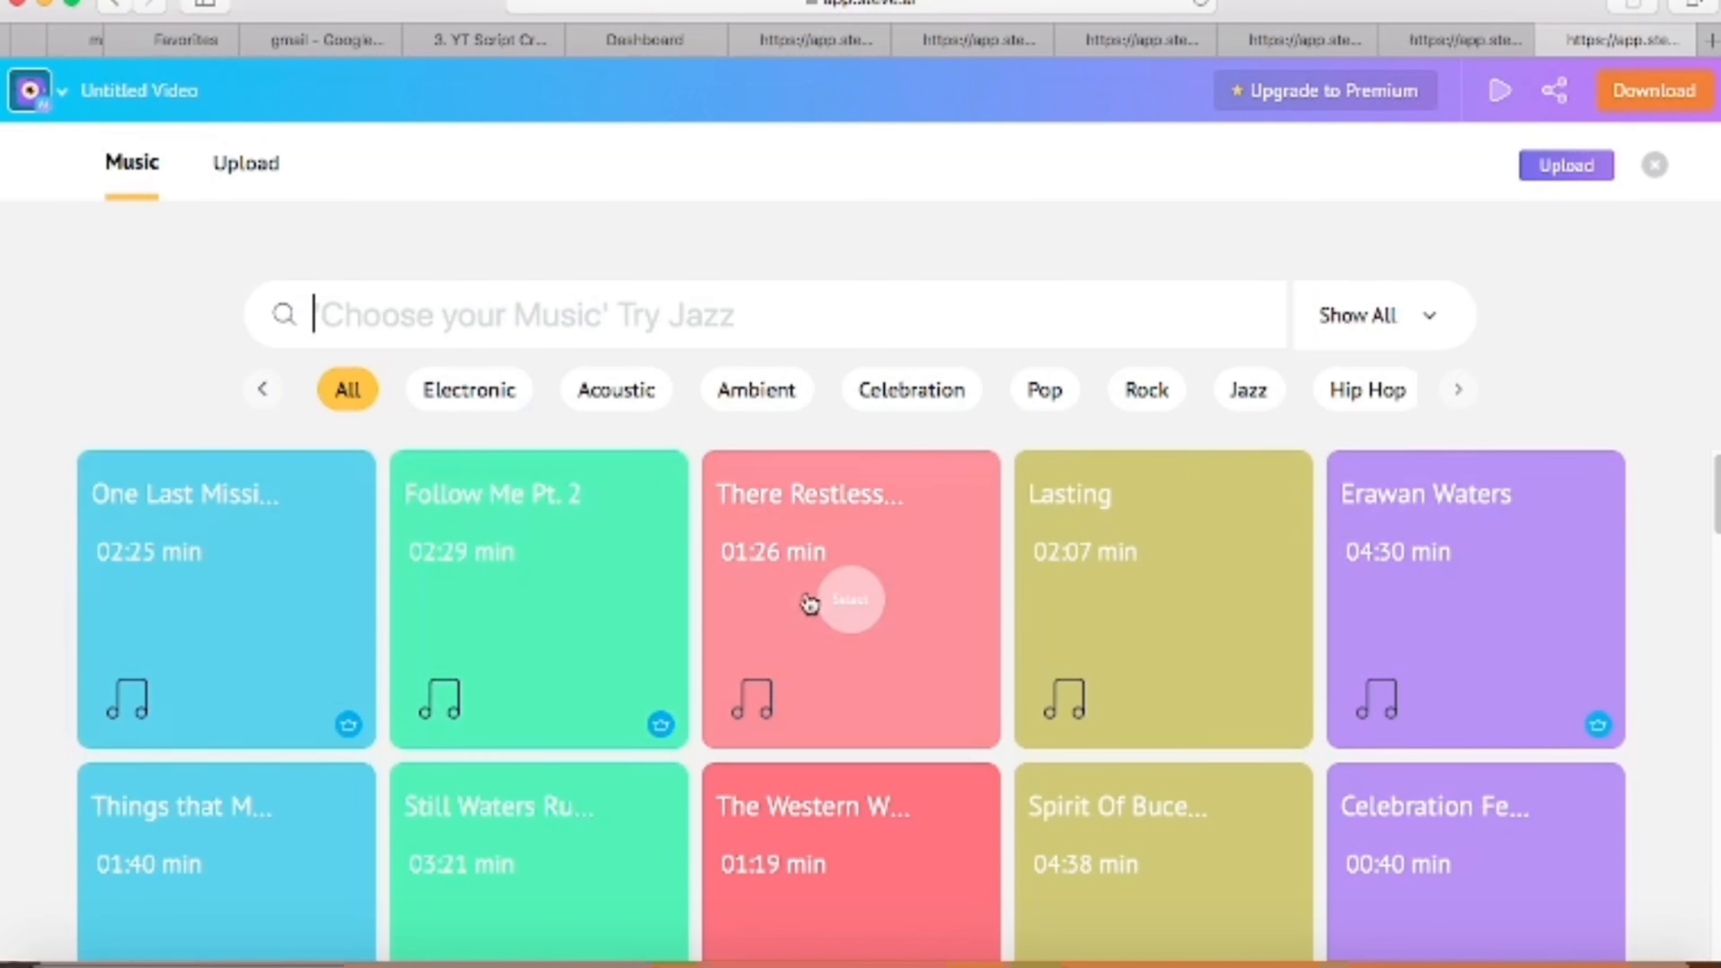
click(852, 602)
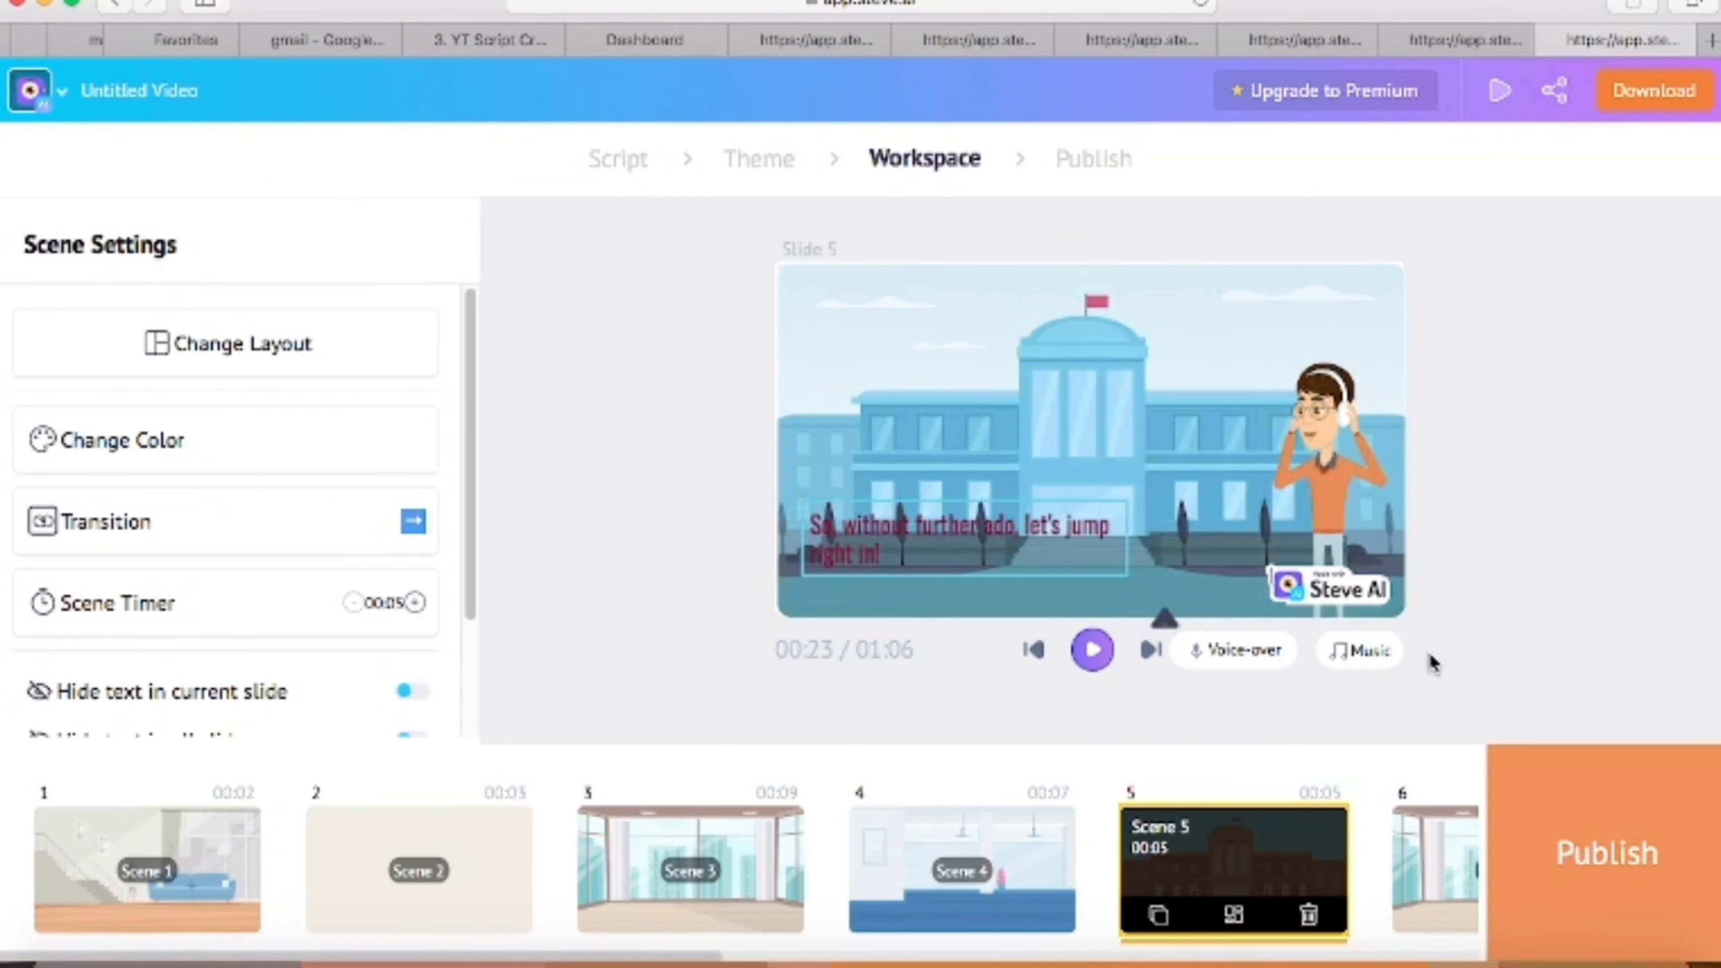
- View scene 6, publish the video and download it as an HD 720p Mp4
click(1442, 898)
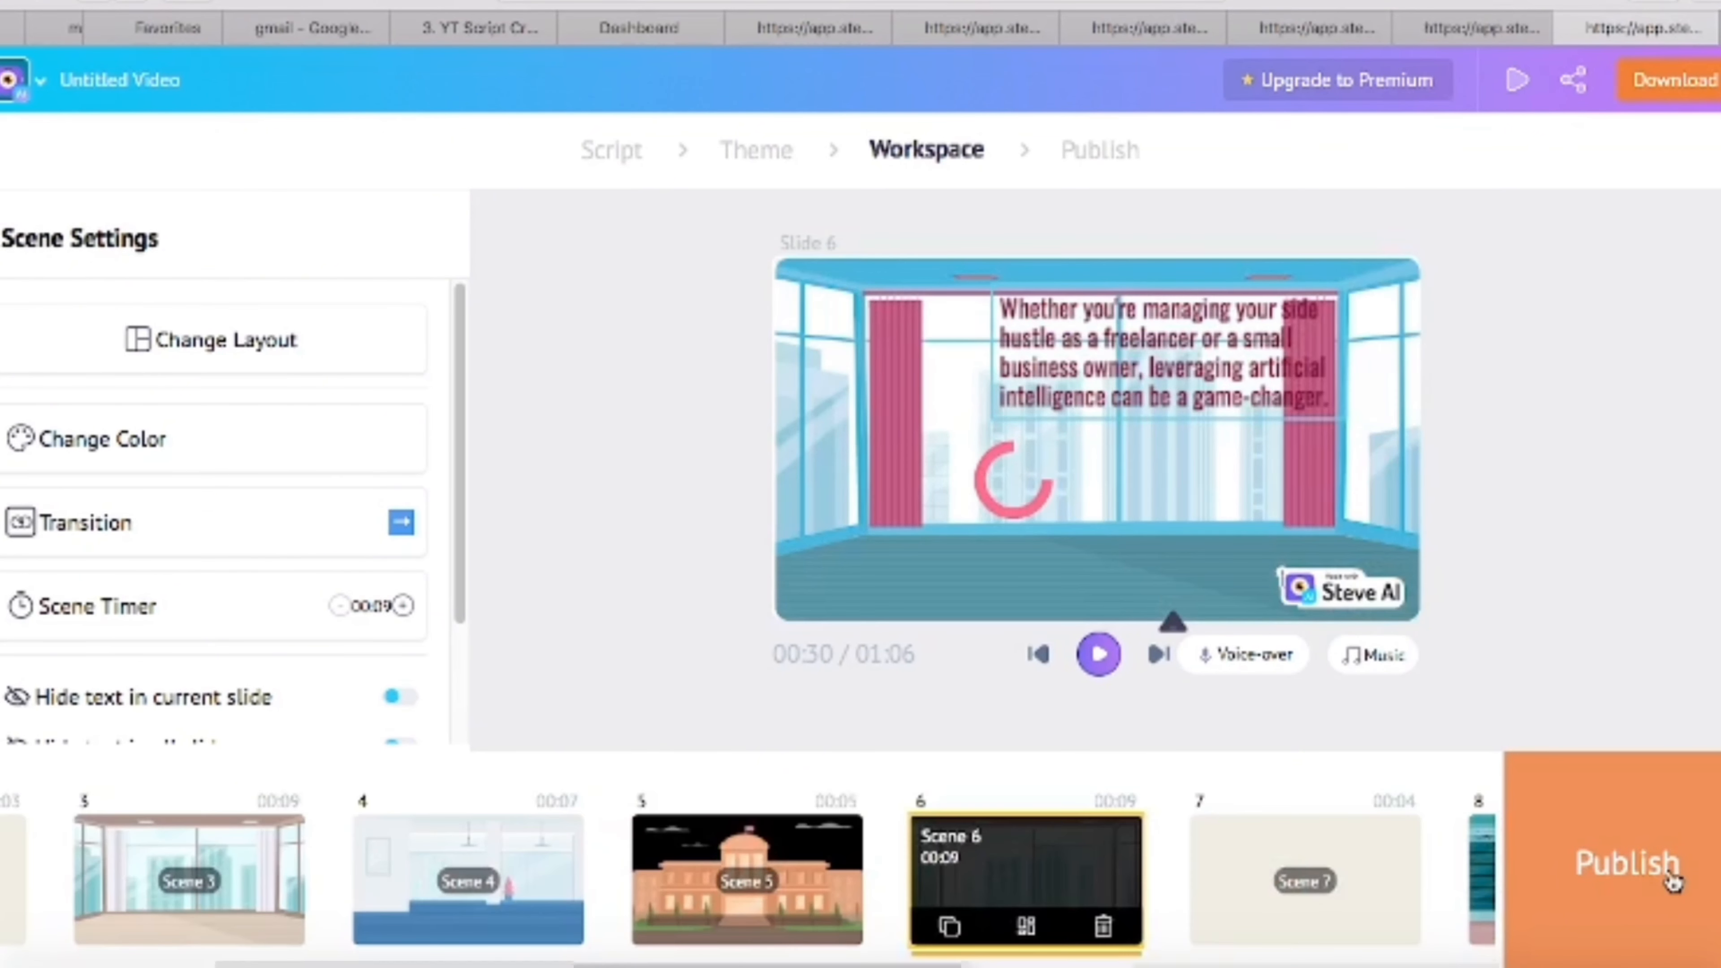
click(1673, 879)
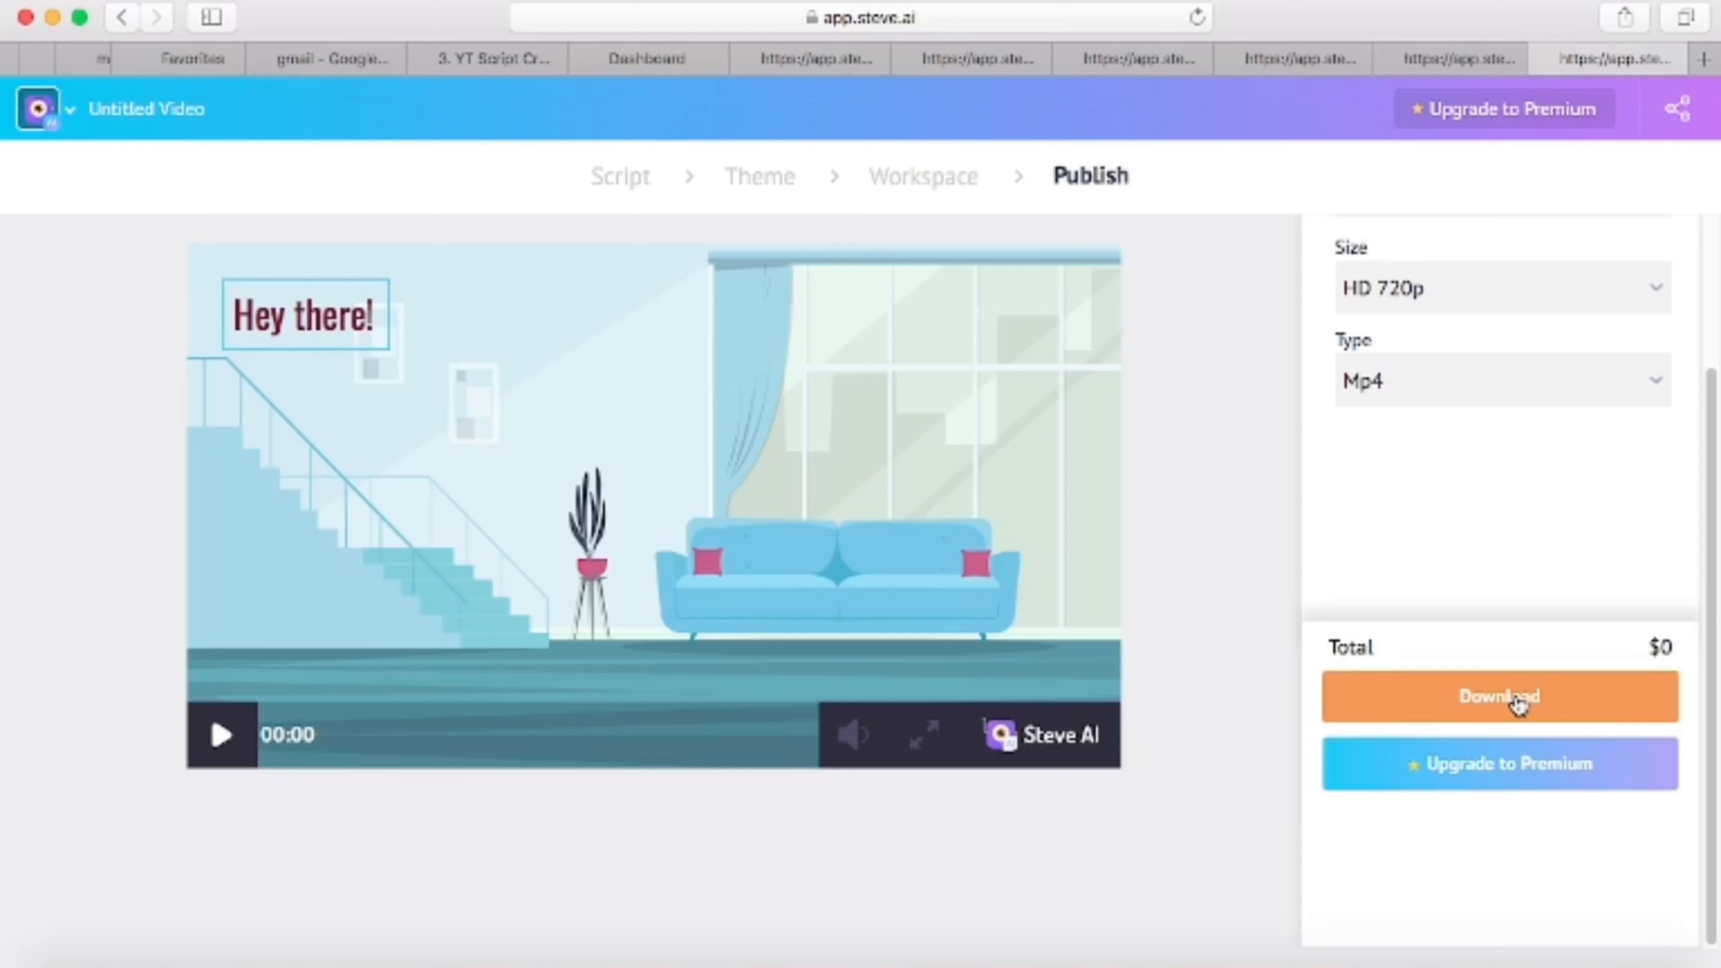
click(1541, 698)
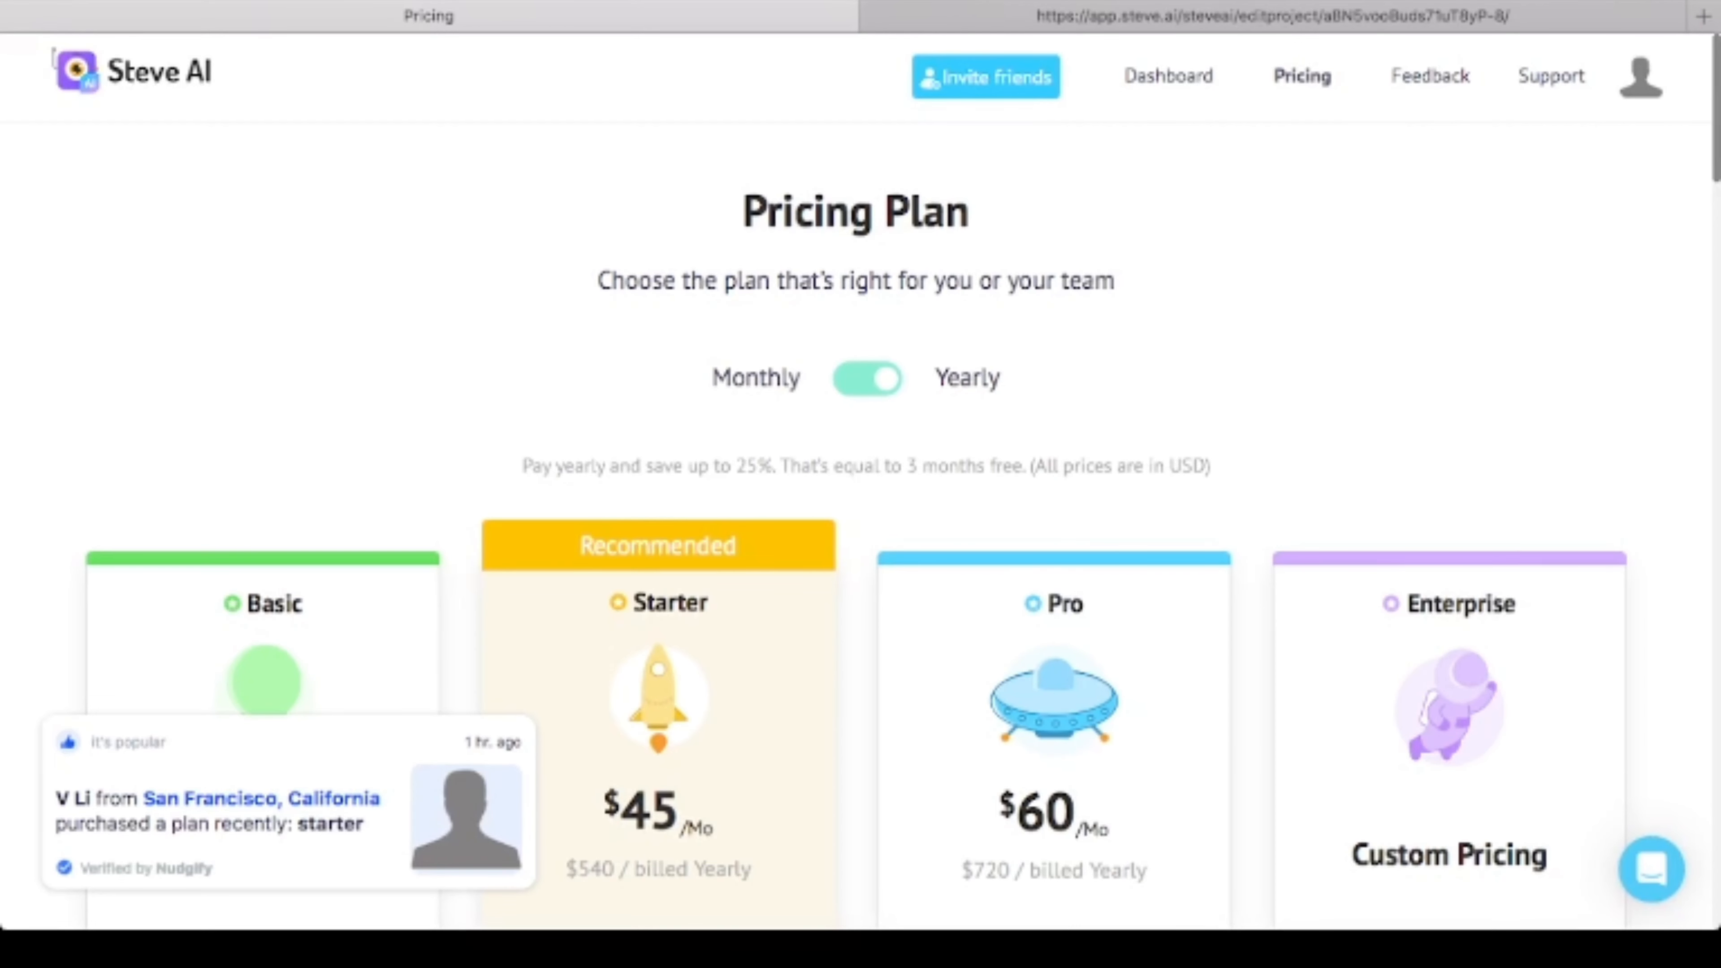
- Examine the yearly prices and included features of the Steve AI plans
scroll(860, 535, down, 5)
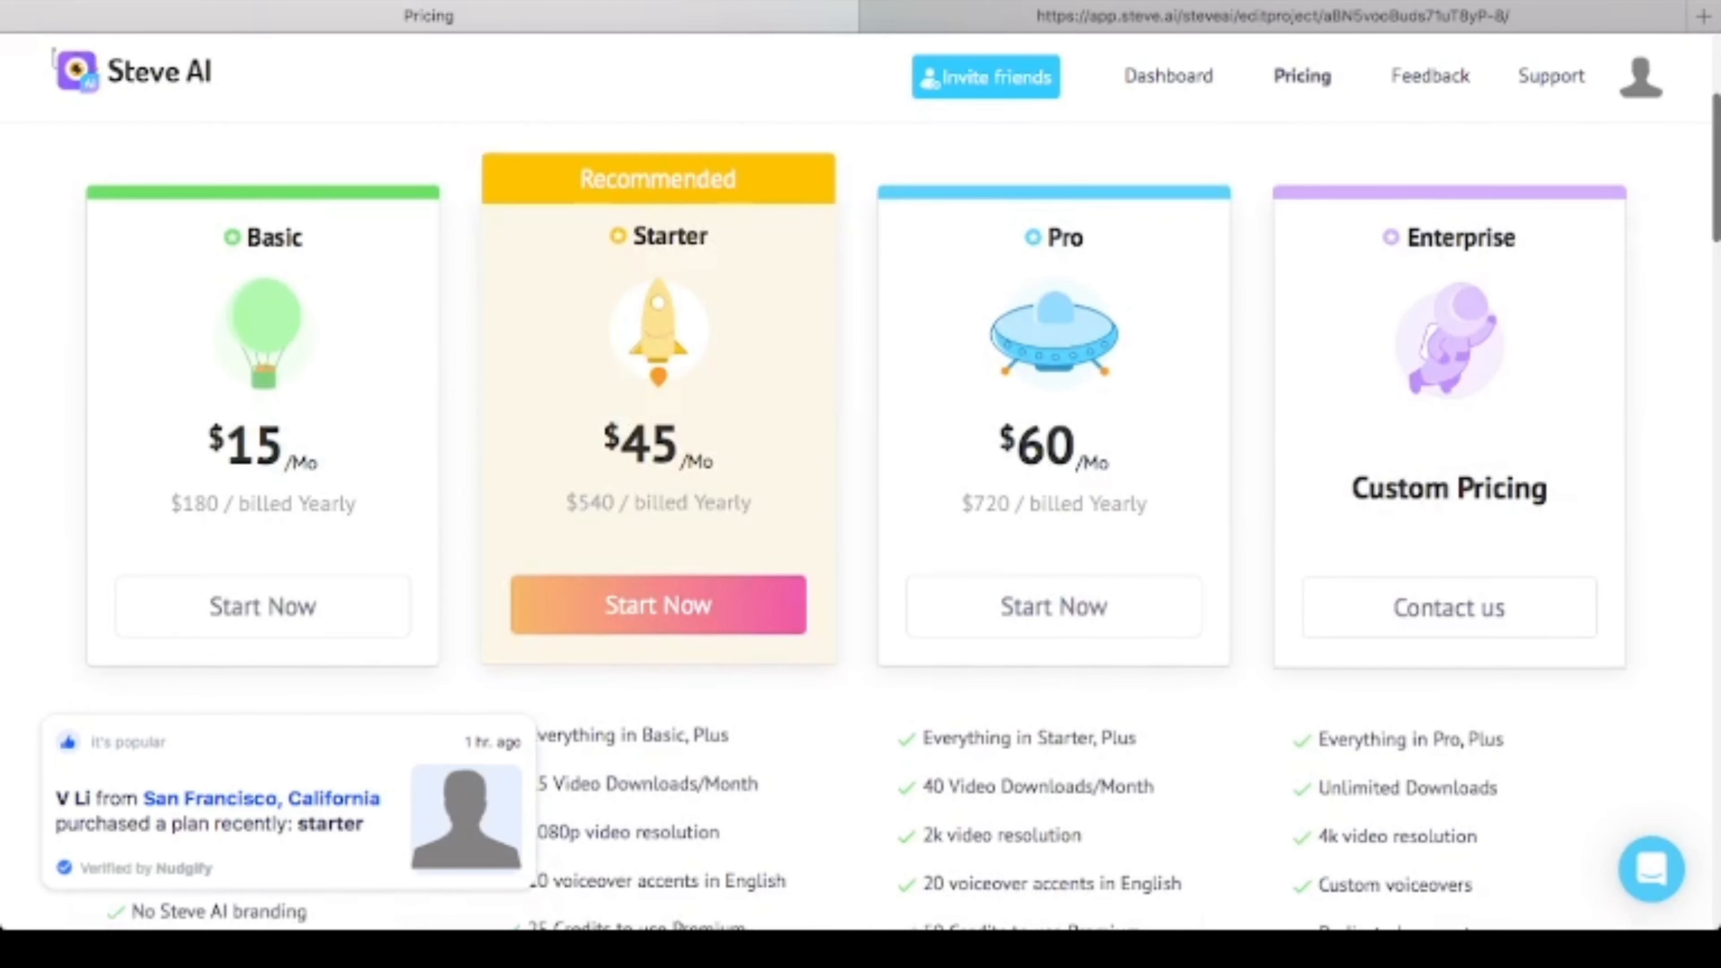